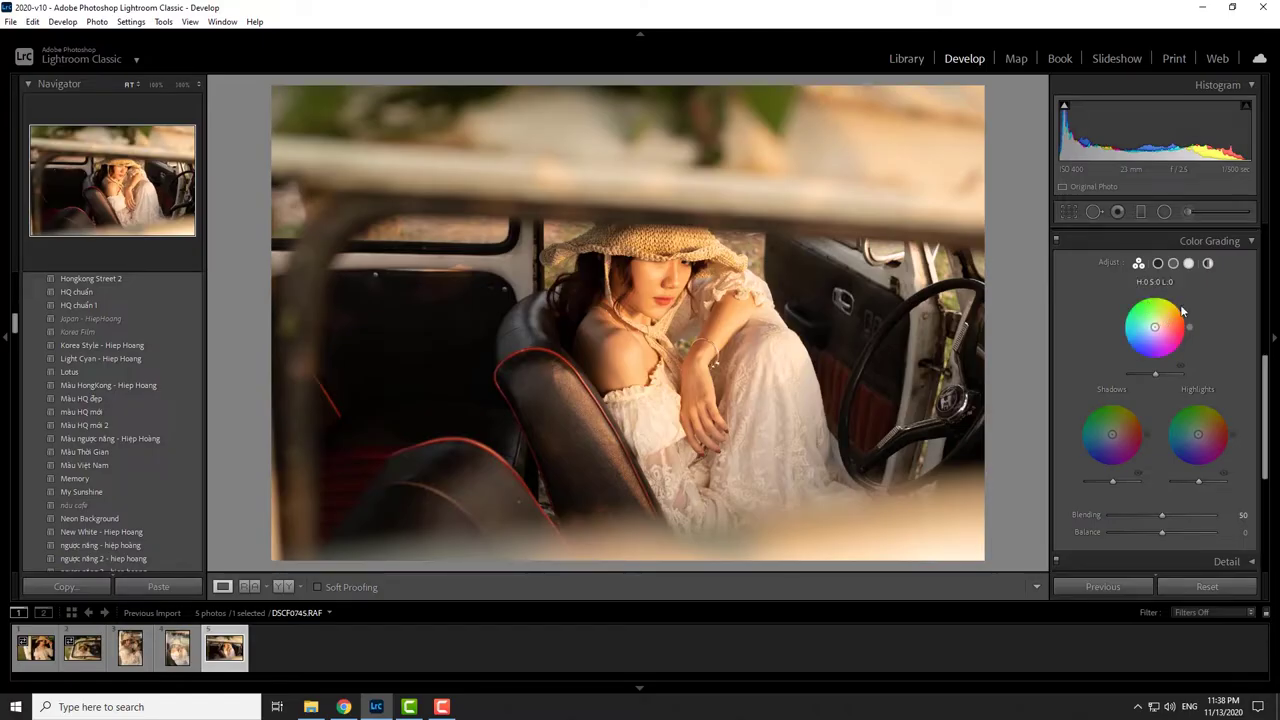
- Try warm color grading tints, reset them to neutral, then view the Color palette folder and Chrome
click(1175, 320)
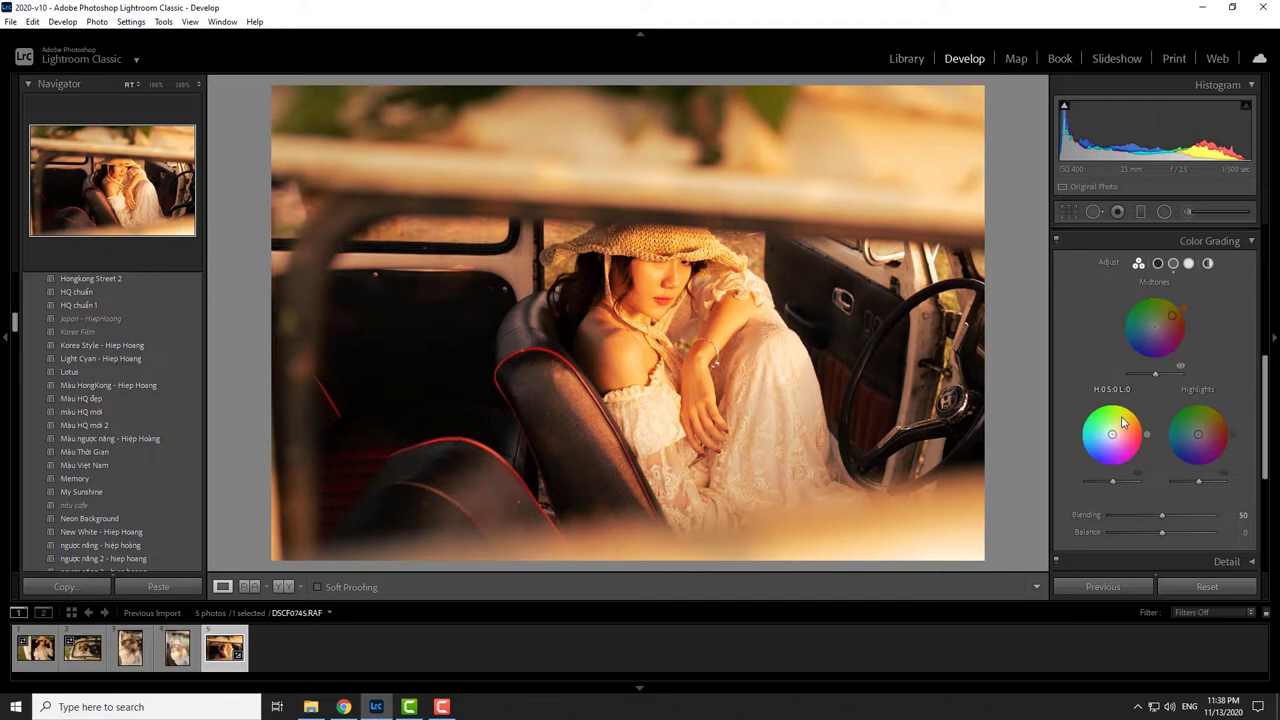
drag(1127, 404, 1125, 428)
drag(1211, 424, 1208, 432)
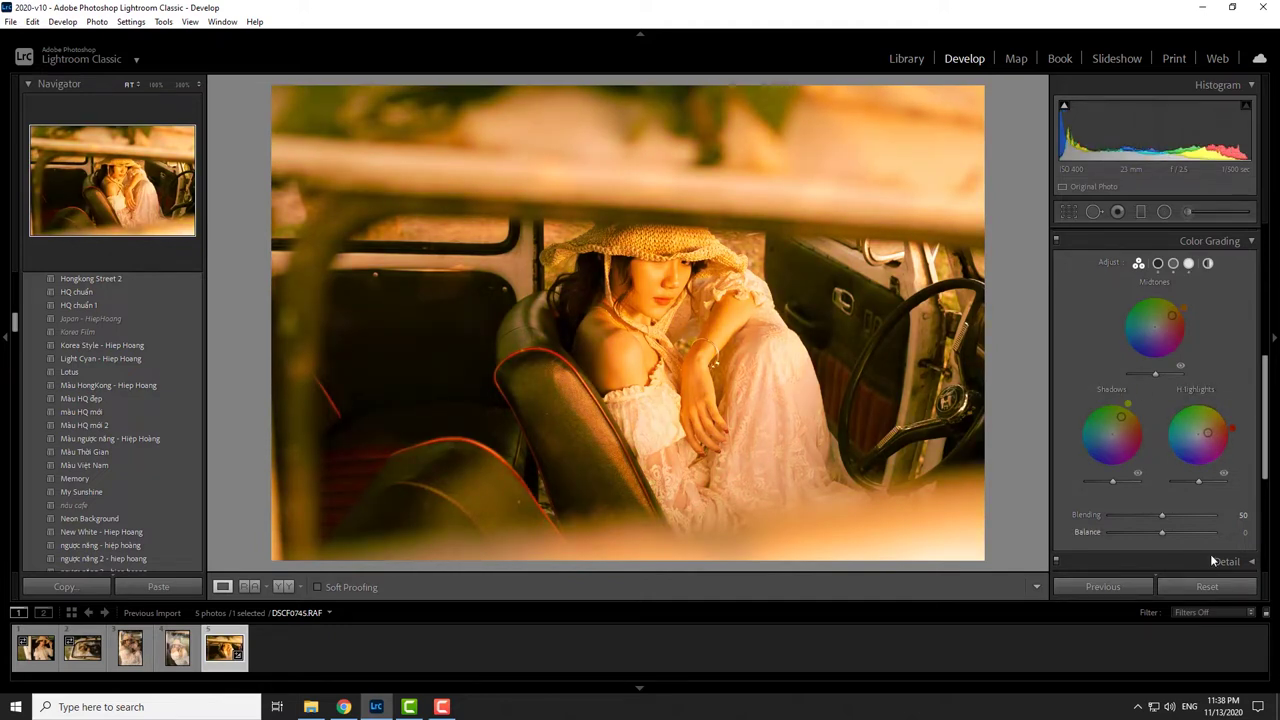
click(1207, 586)
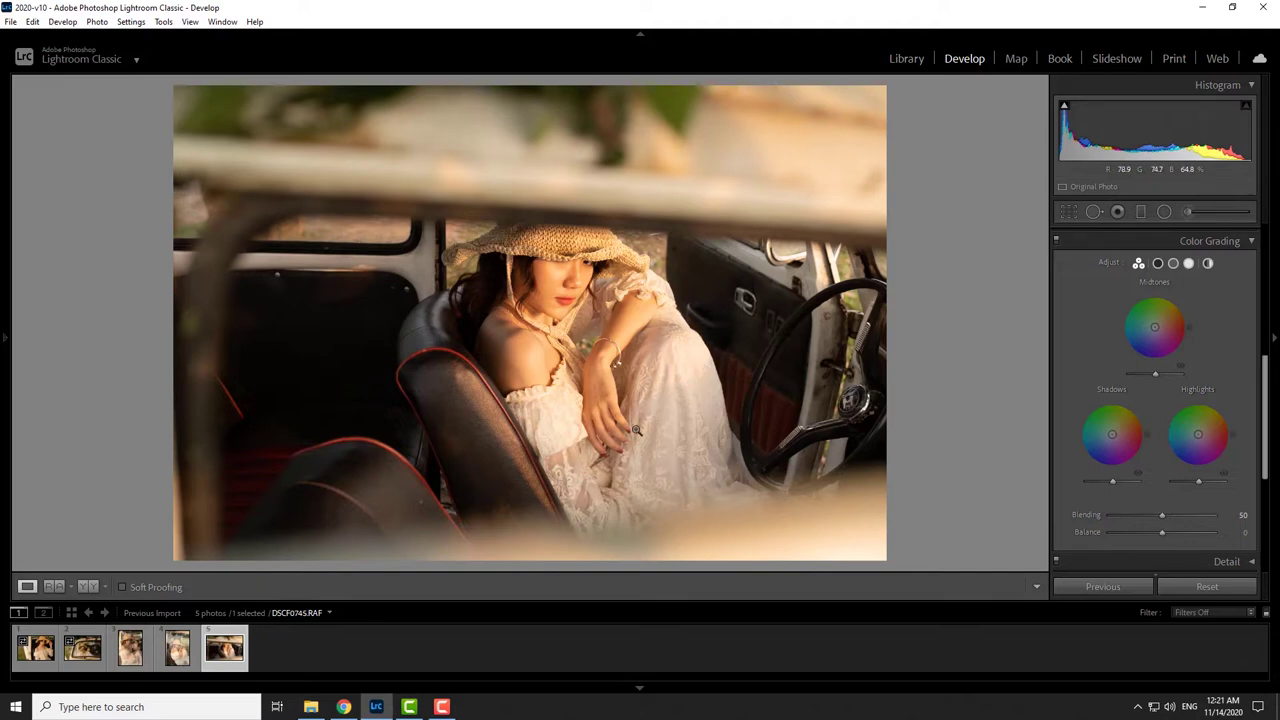
click(311, 707)
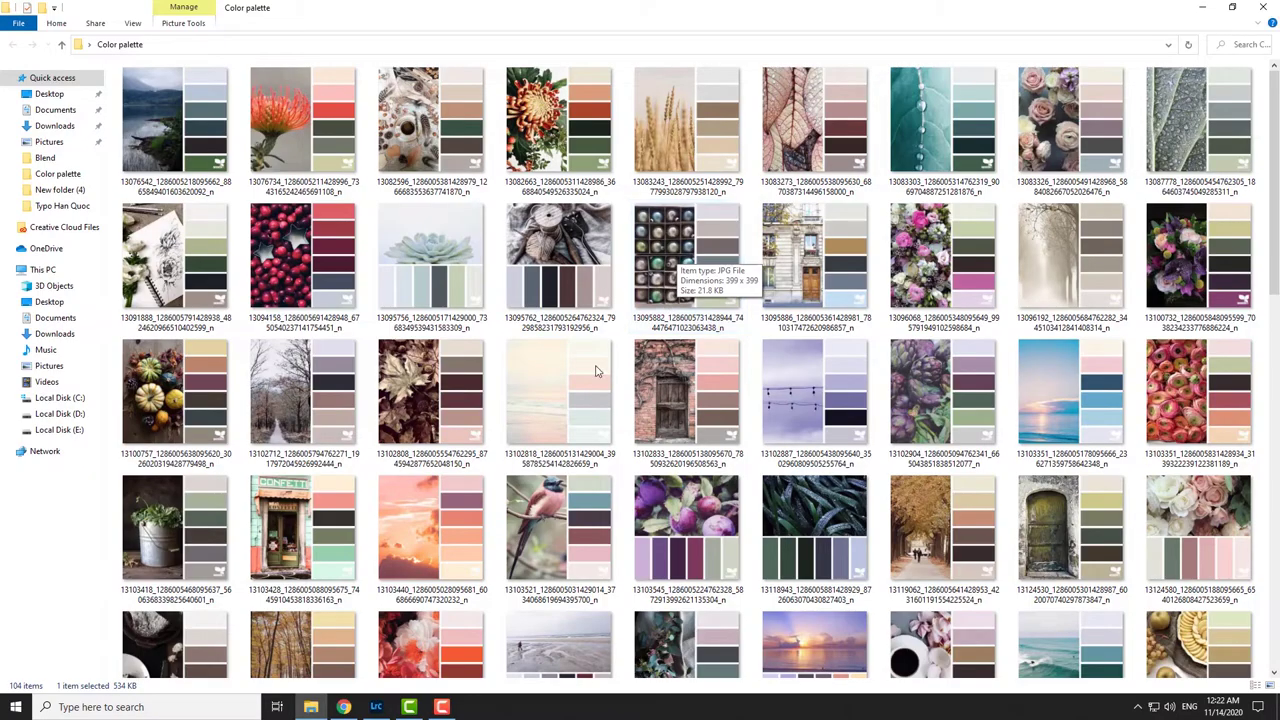
click(343, 707)
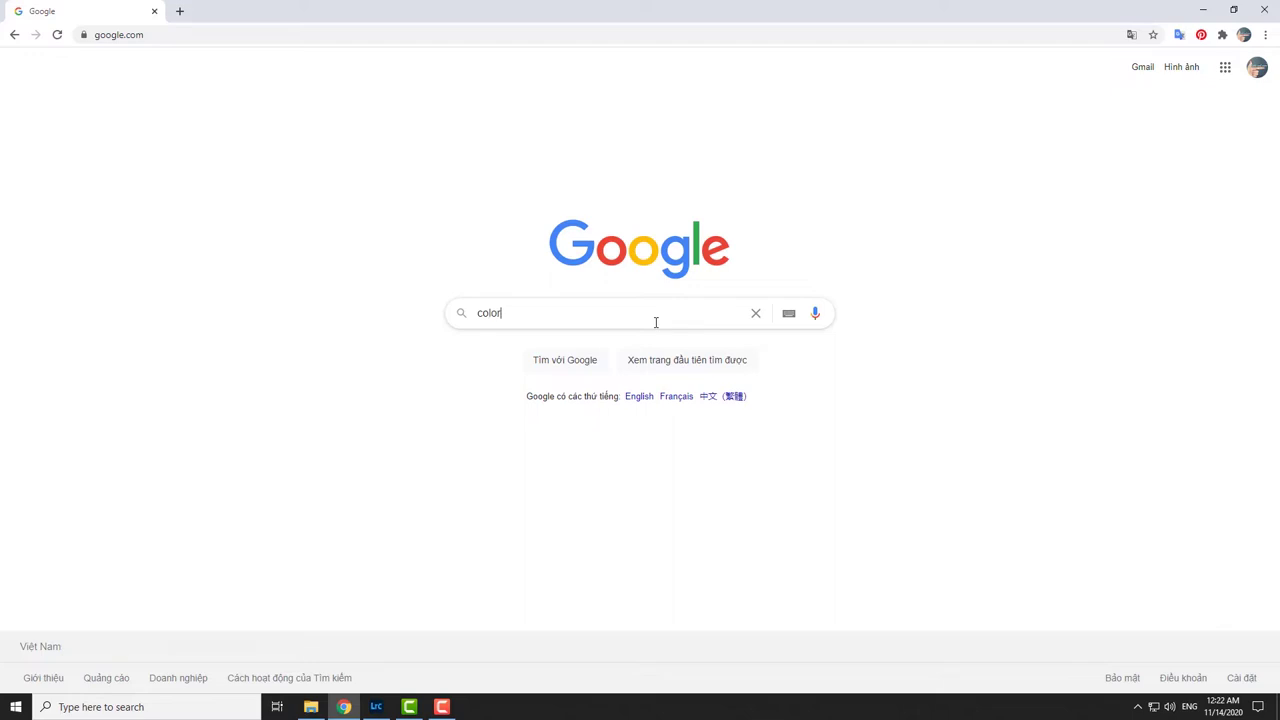
- Search Google for 'color adobe' and open the Adobe Color color wheel page
text( ad)
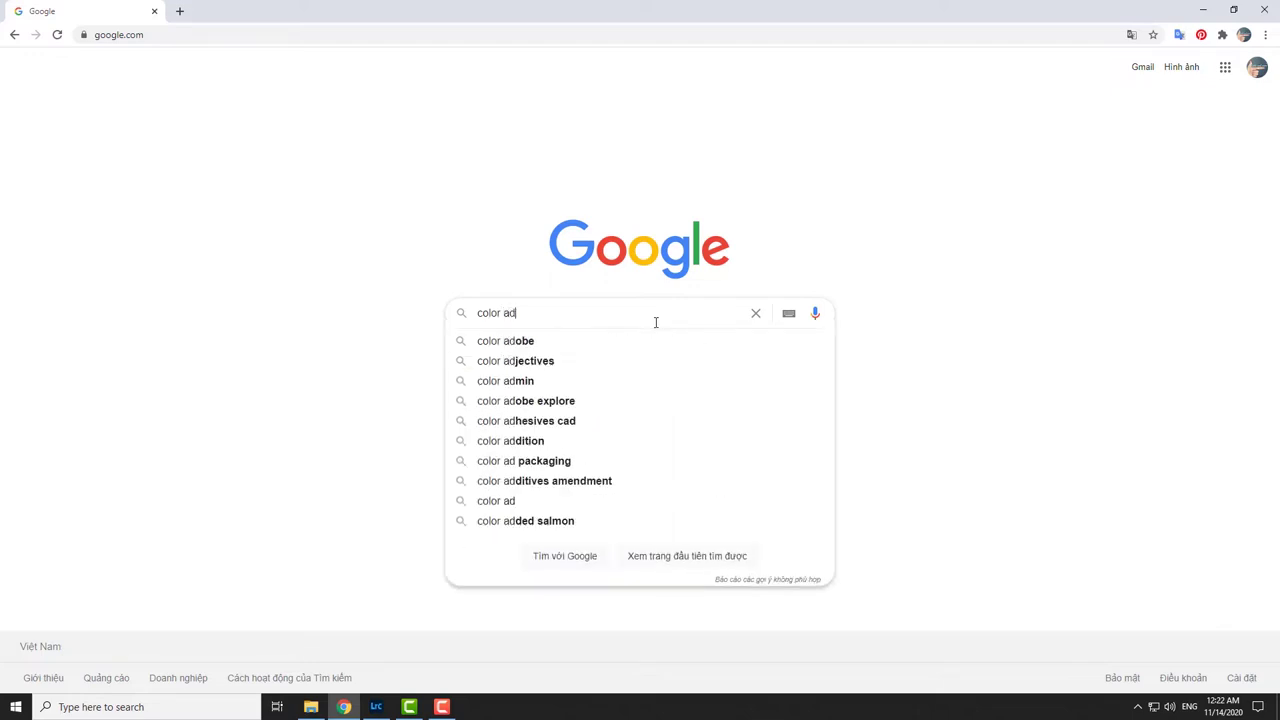
text(obe)
key(Return)
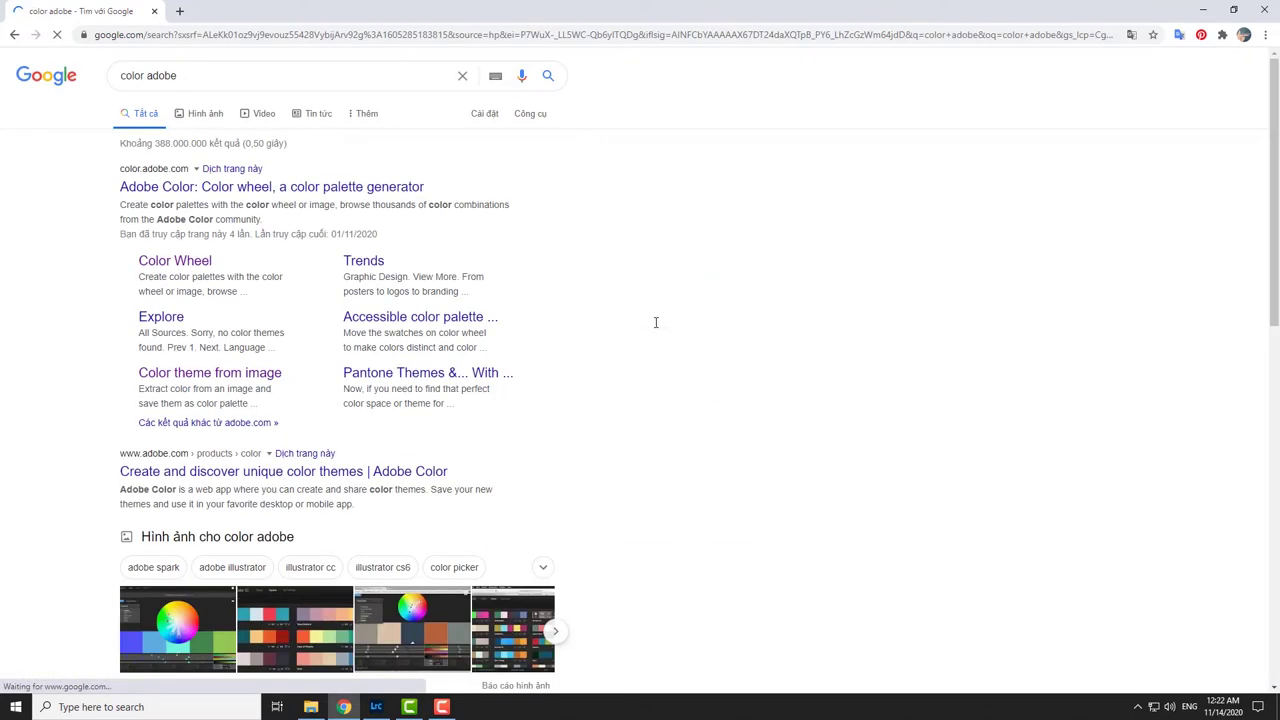
click(260, 190)
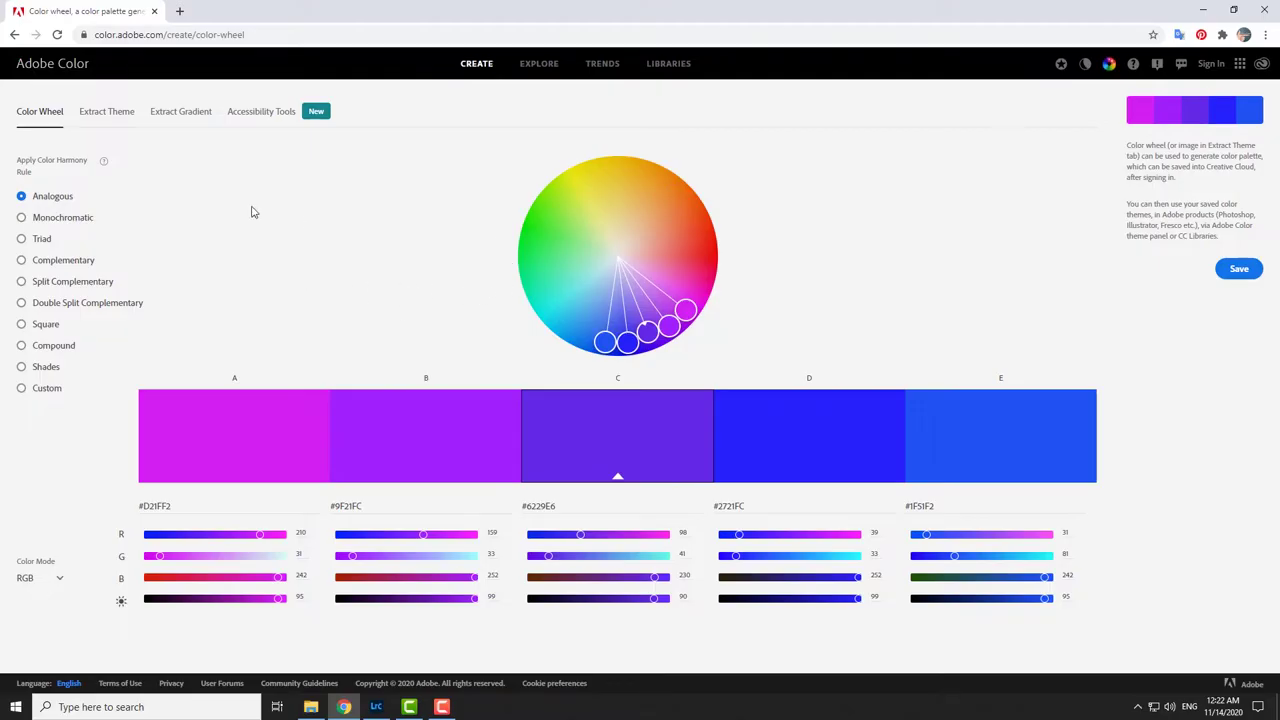
- Preview Triad, Complementary and Split Complementary rules, return to Analogous, then show Extract Theme
click(21, 239)
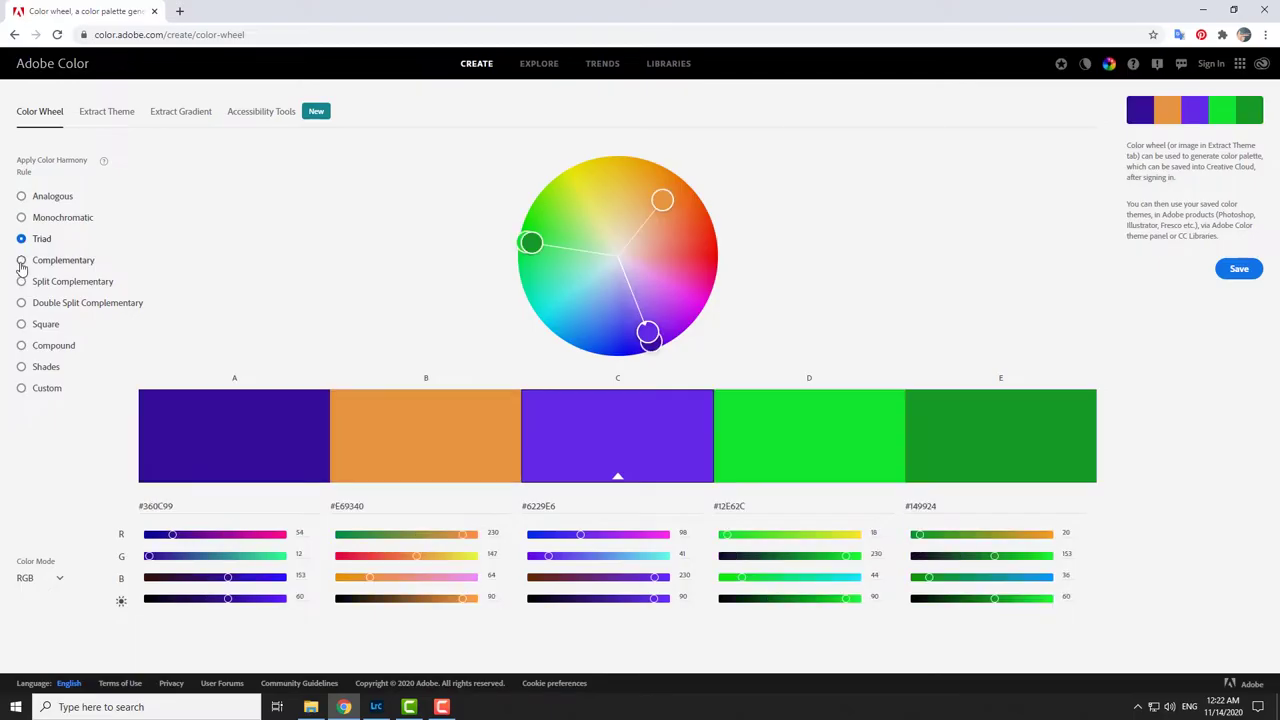
click(21, 261)
click(22, 284)
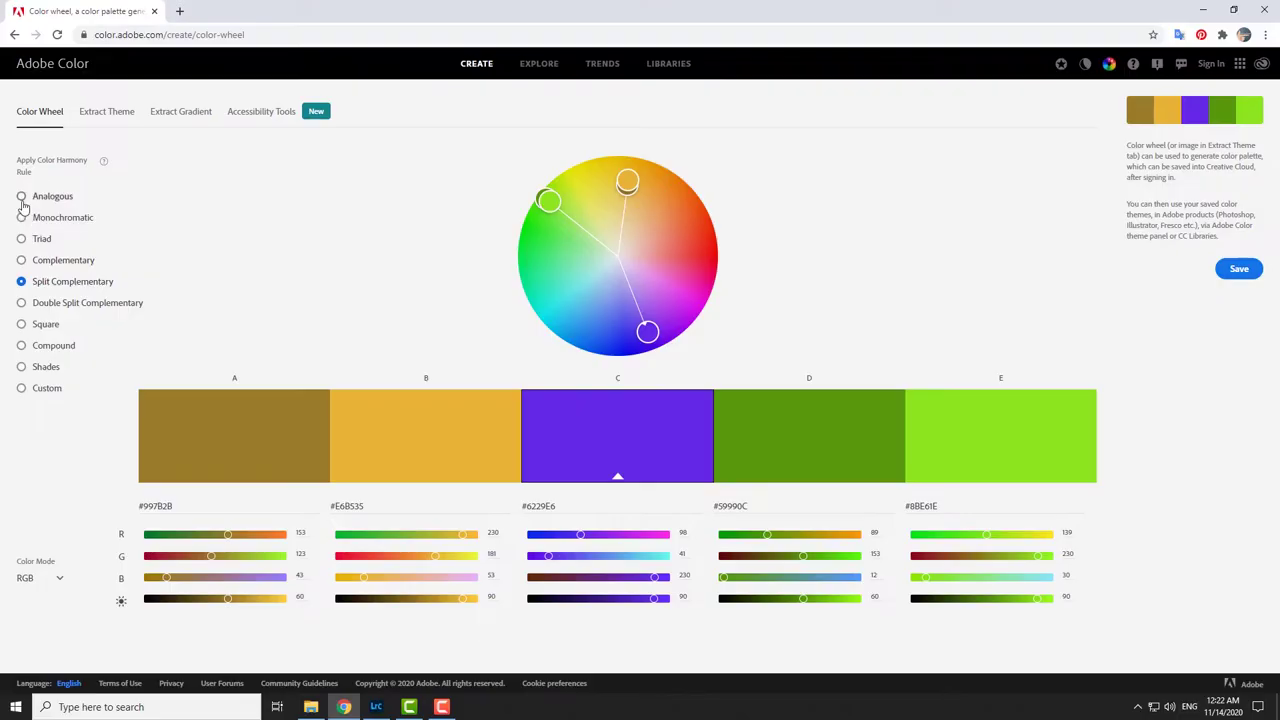
click(22, 199)
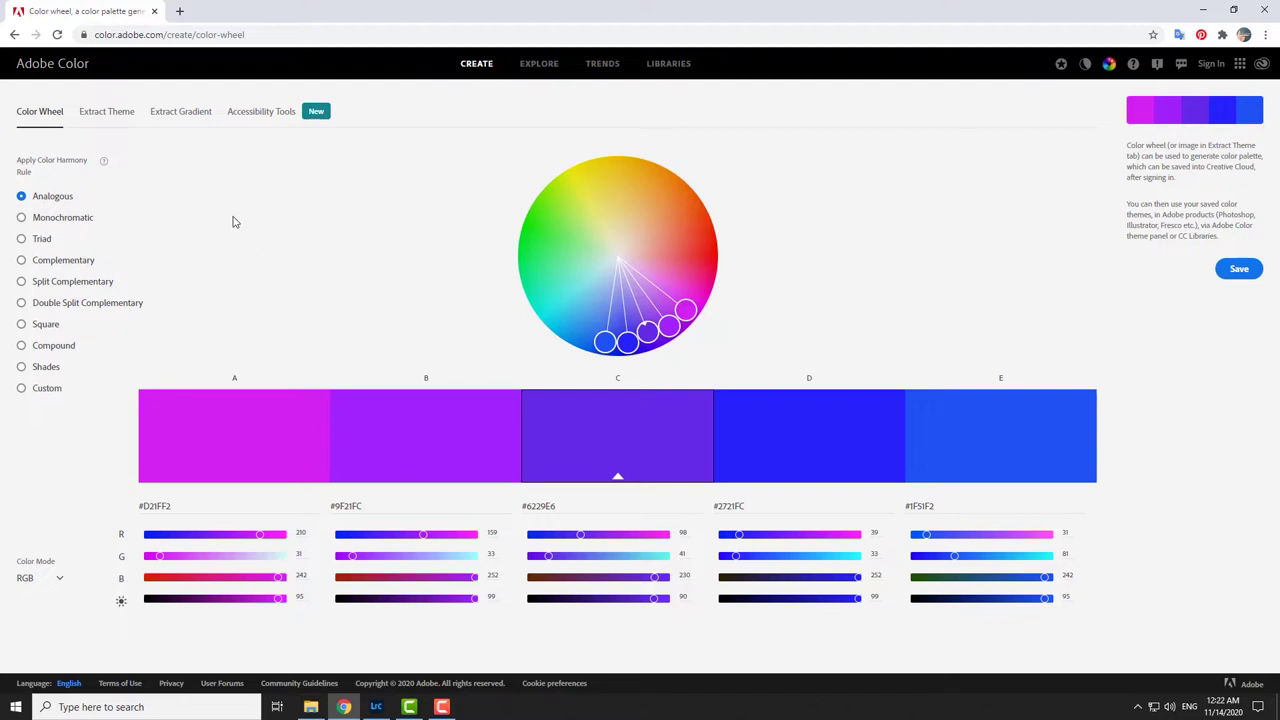
click(112, 116)
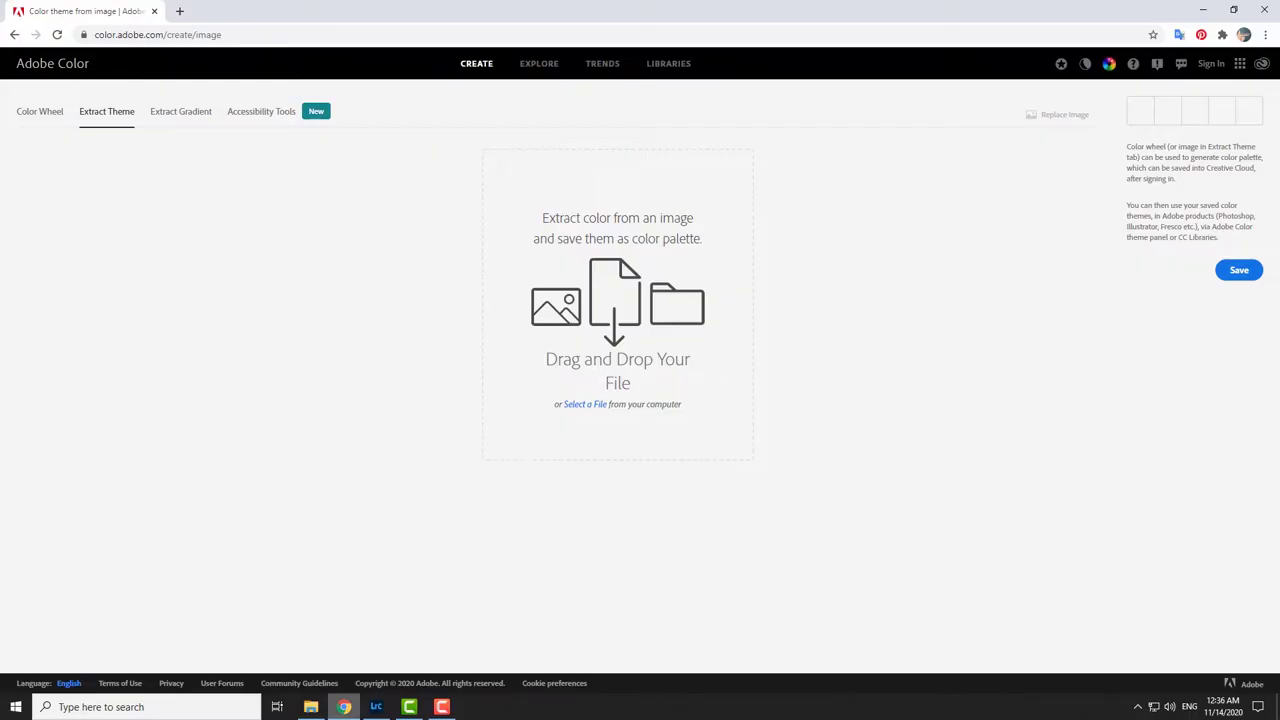
- Bring the File Explorer Color palette folder in front of Adobe Color
click(311, 707)
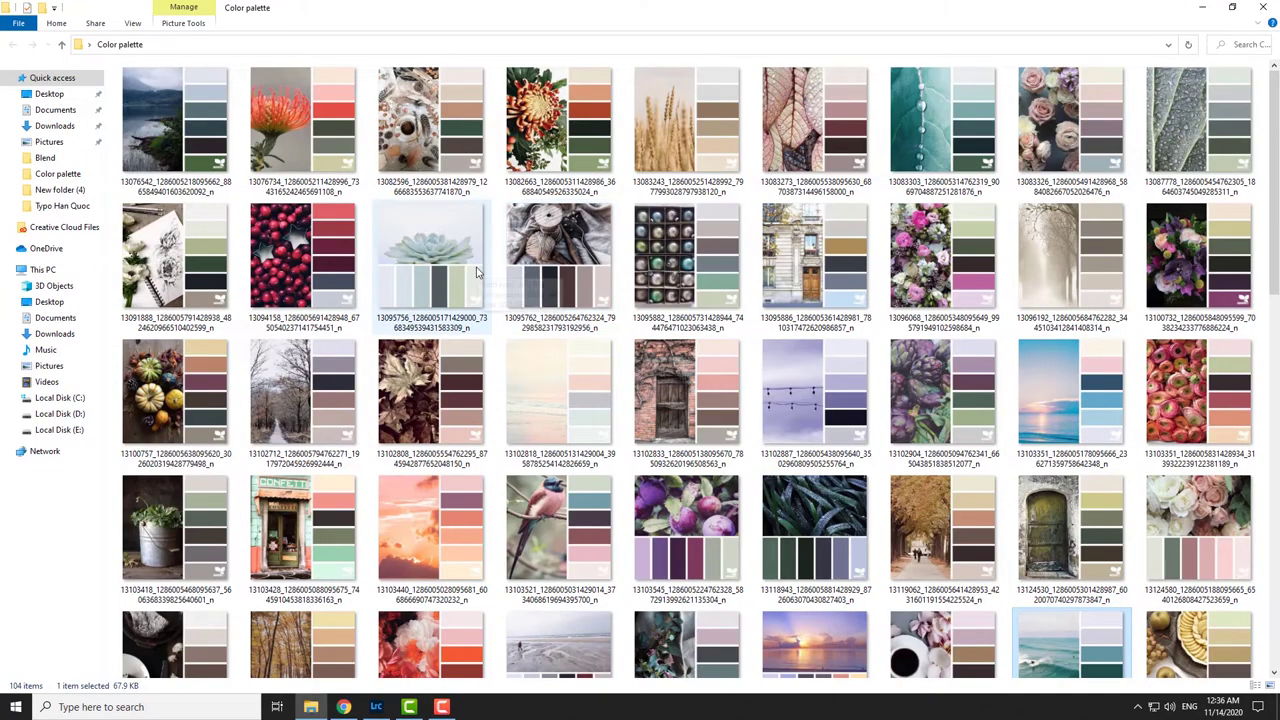
- Load the ocean surf palette image into Adobe Color's Extract Theme area
scroll(533, 263, down, 5)
scroll(322, 245, up, 3)
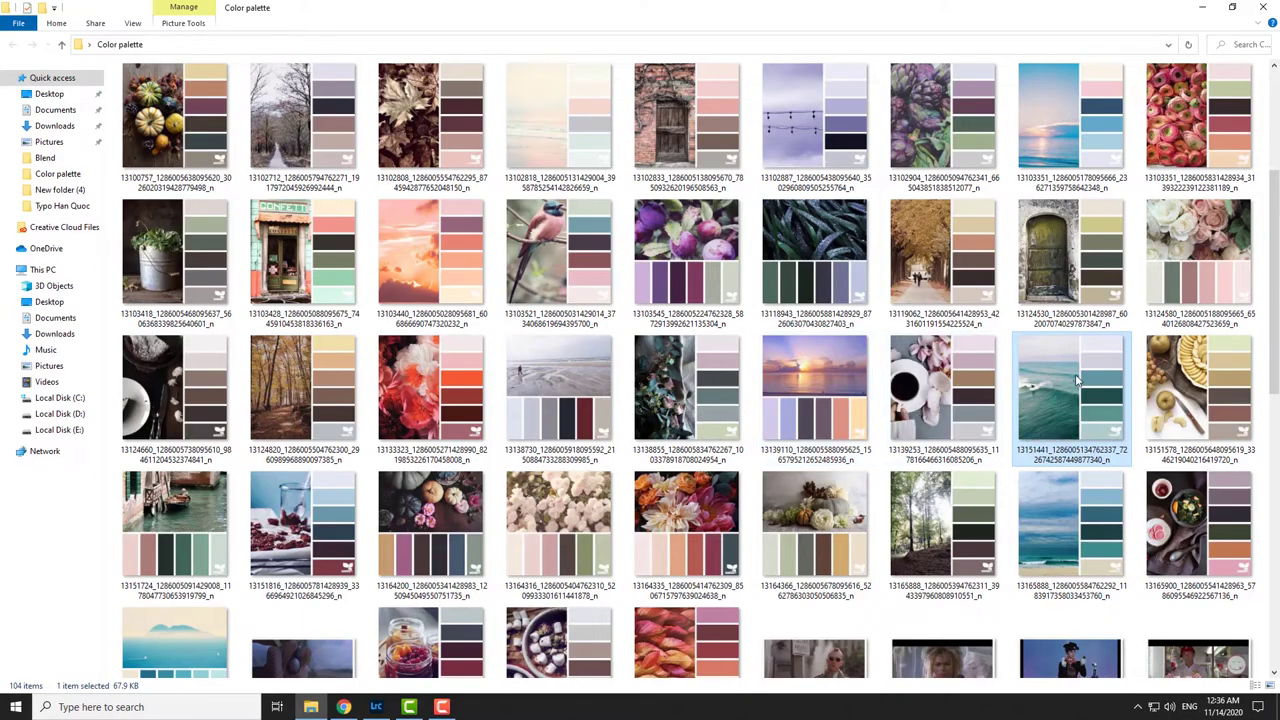
mouse_move(1047, 410)
mouse_down()
mouse_move(345, 712)
mouse_move(565, 371)
mouse_up()
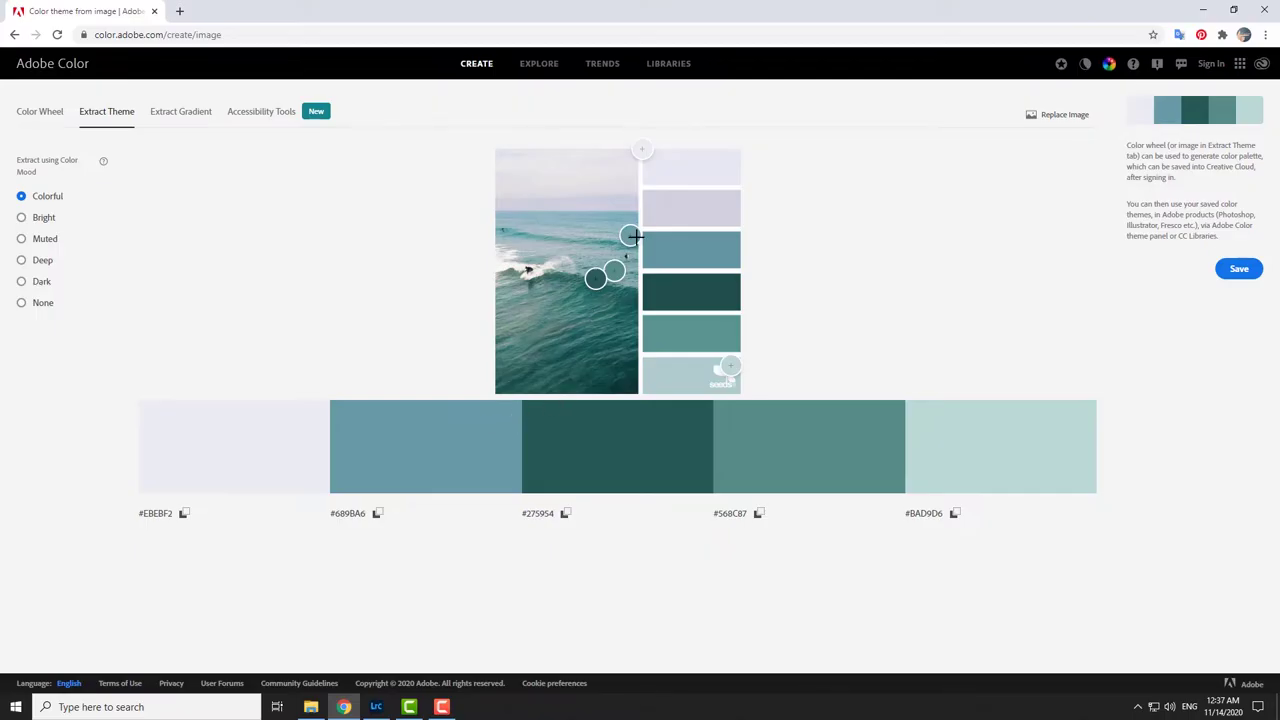
- Resample the second swatch from the sky as #C7CDDD and view the palette on the wheel
drag(632, 236, 620, 203)
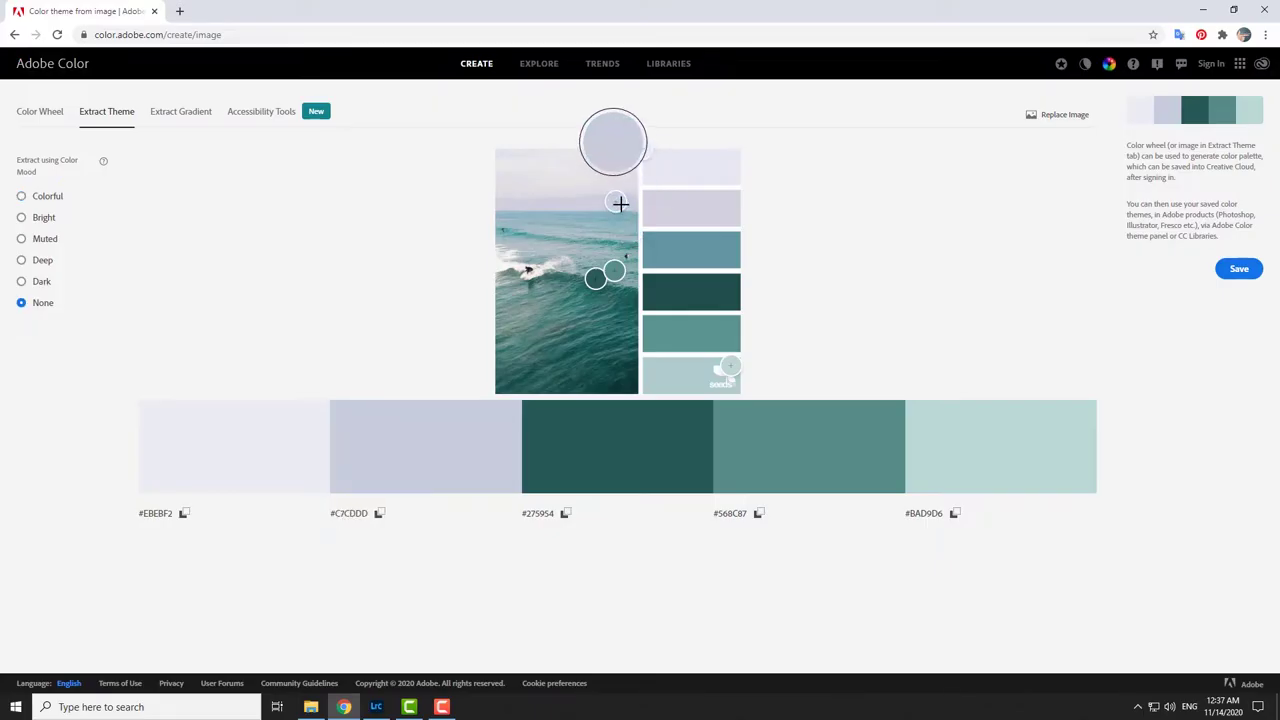
drag(620, 203, 620, 203)
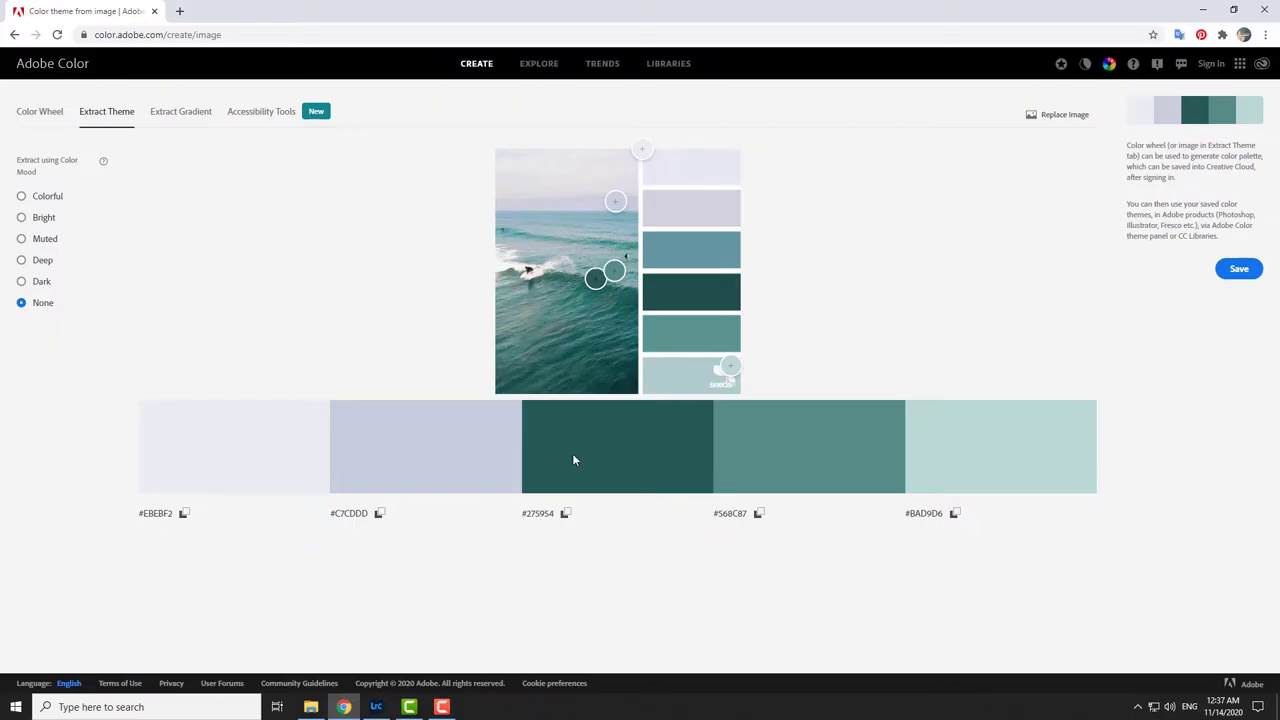
click(50, 119)
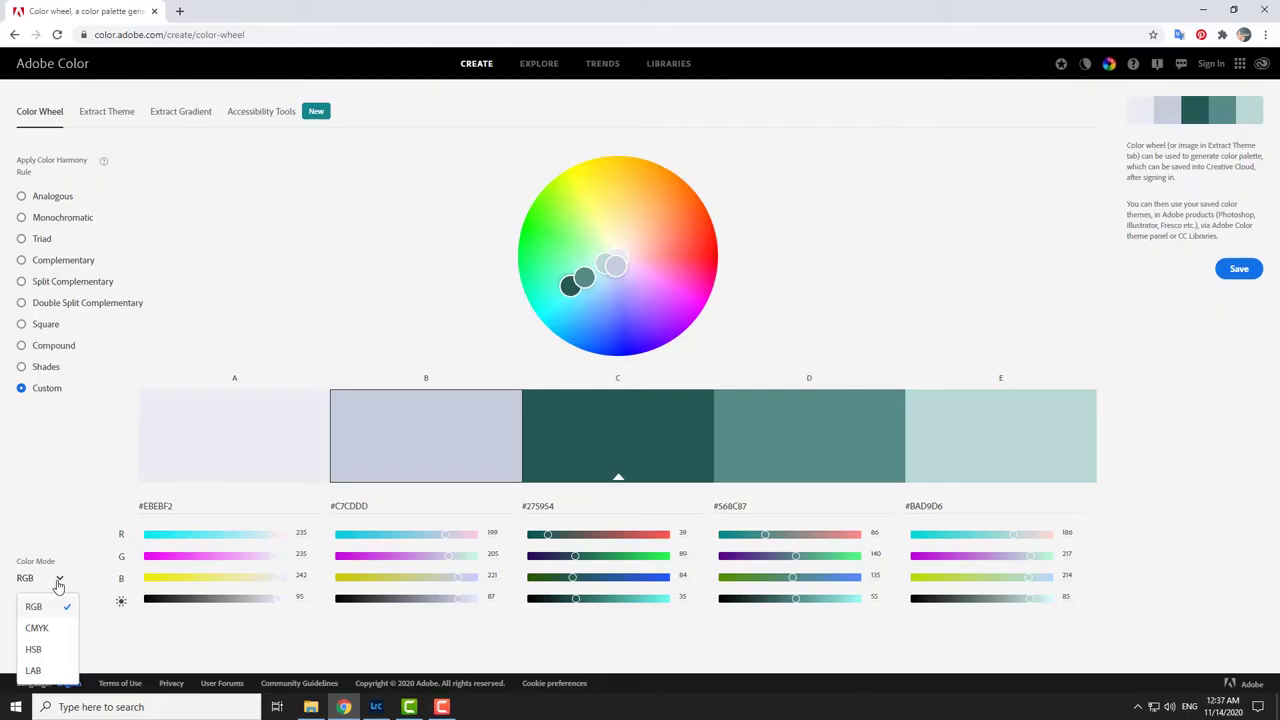
- Display the Adobe Color palette values in HSB, then return to Lightroom
click(45, 650)
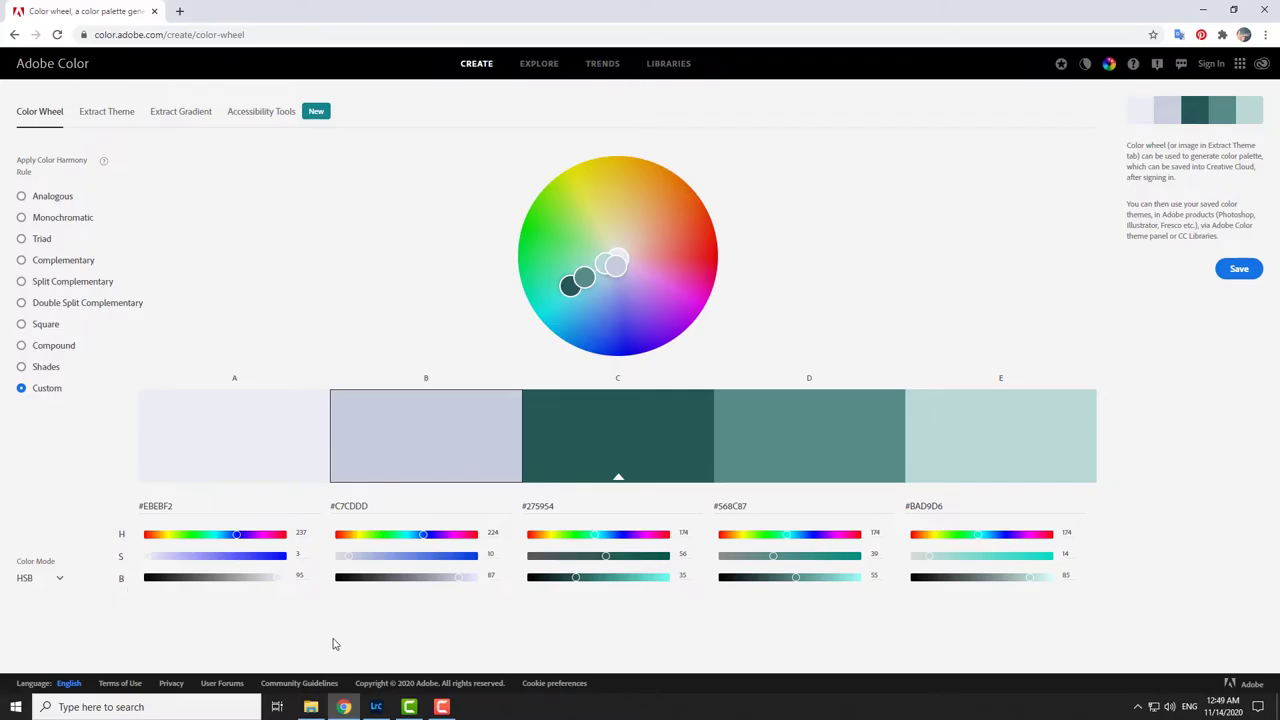
click(376, 707)
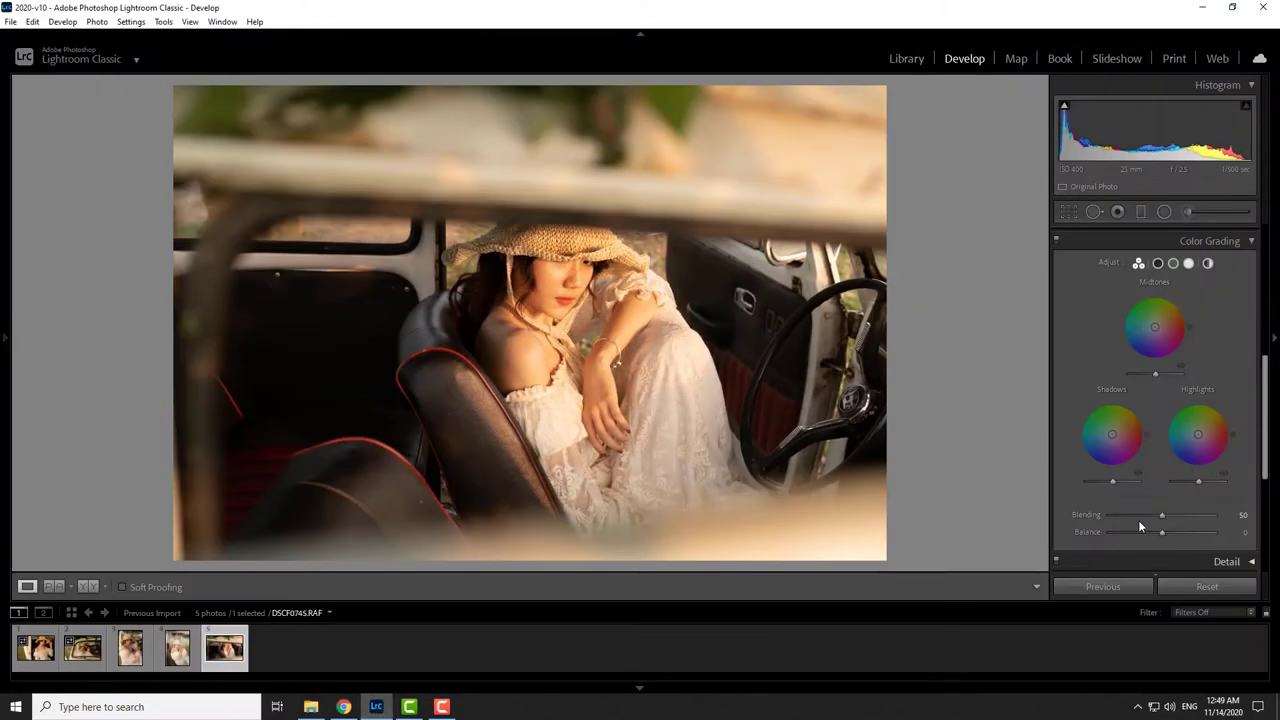
- Show only the Shadows wheel in Color Grading, then return to Adobe Color
click(1158, 265)
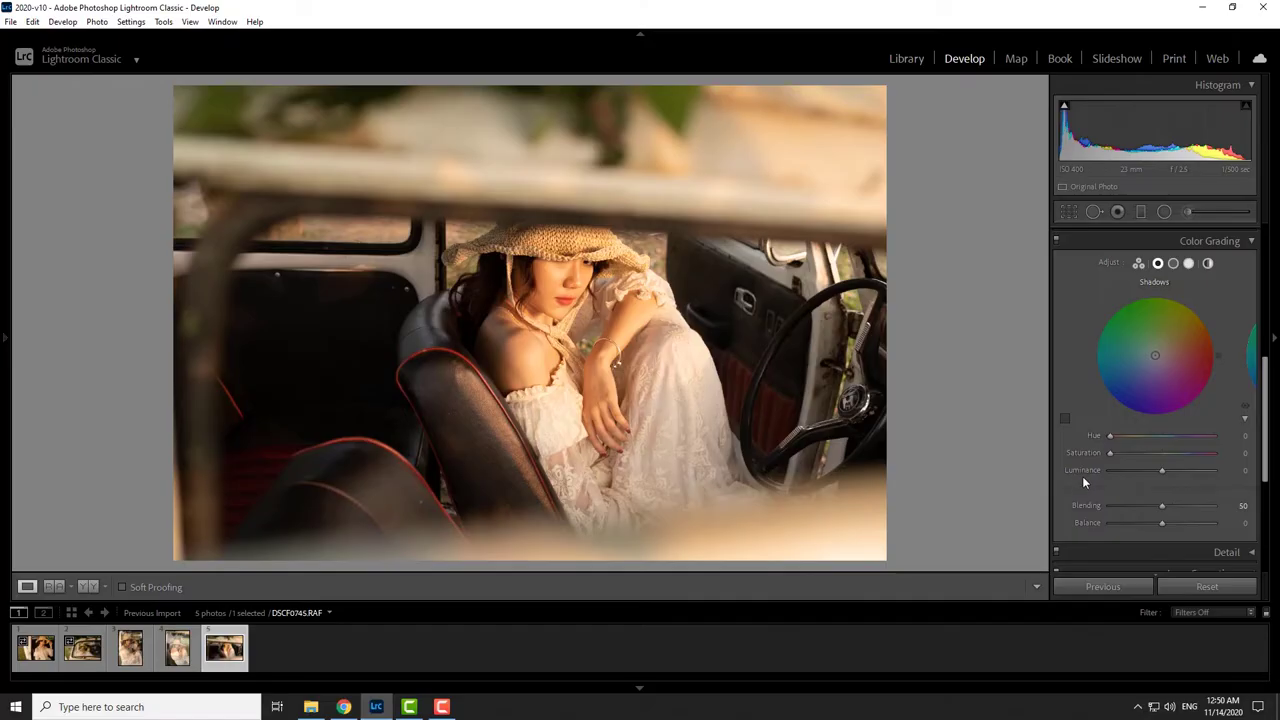
click(343, 707)
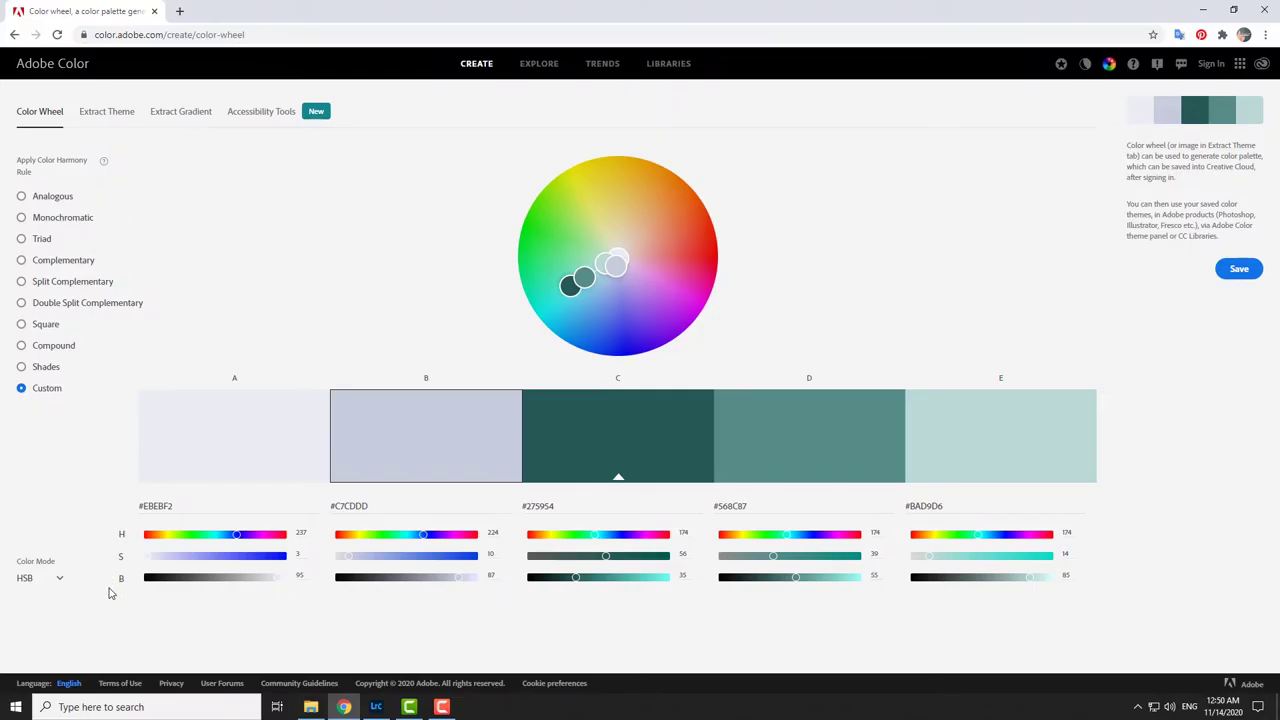
- Note the dark teal swatch's H 174, S 56, B 35 values, then return to Lightroom
click(376, 707)
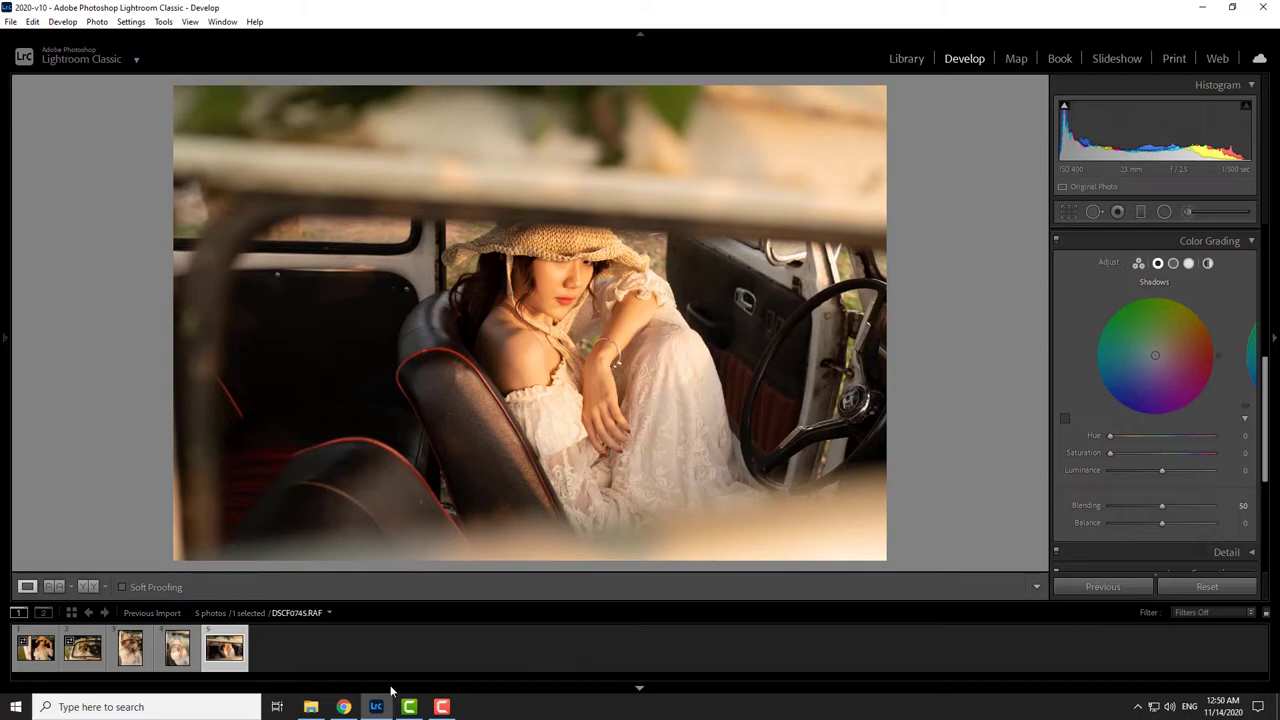
click(345, 707)
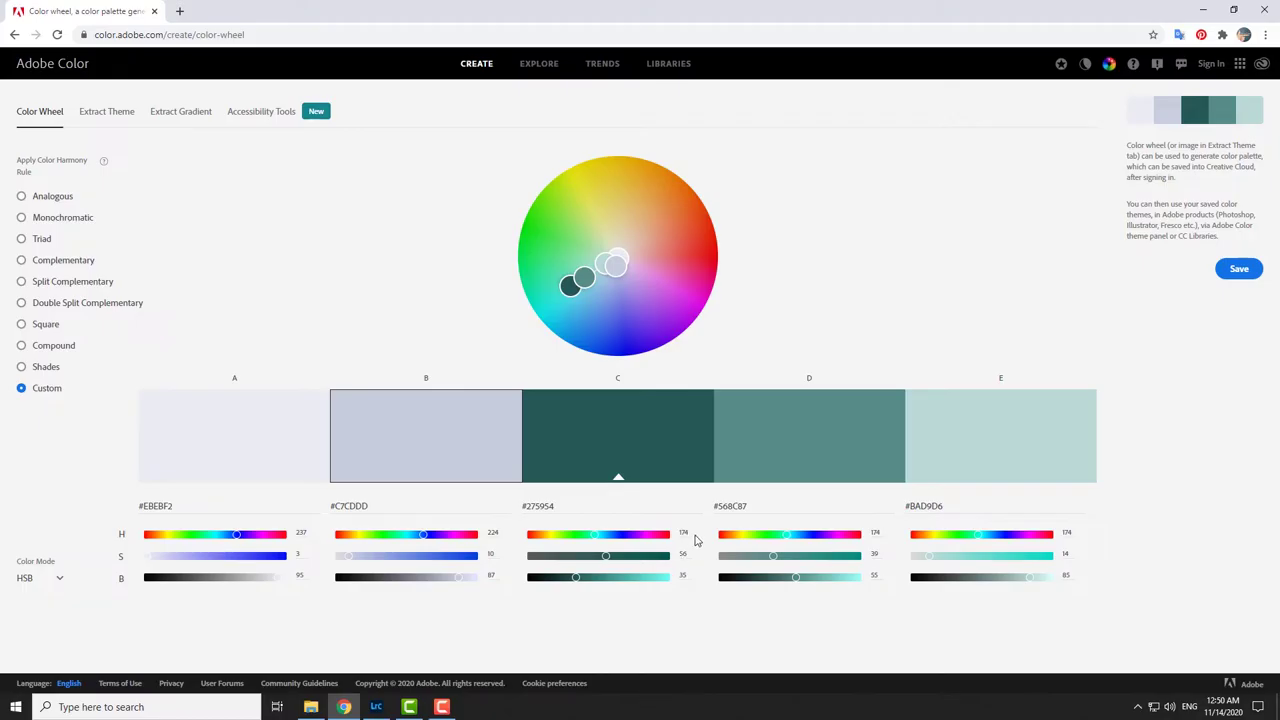
click(376, 707)
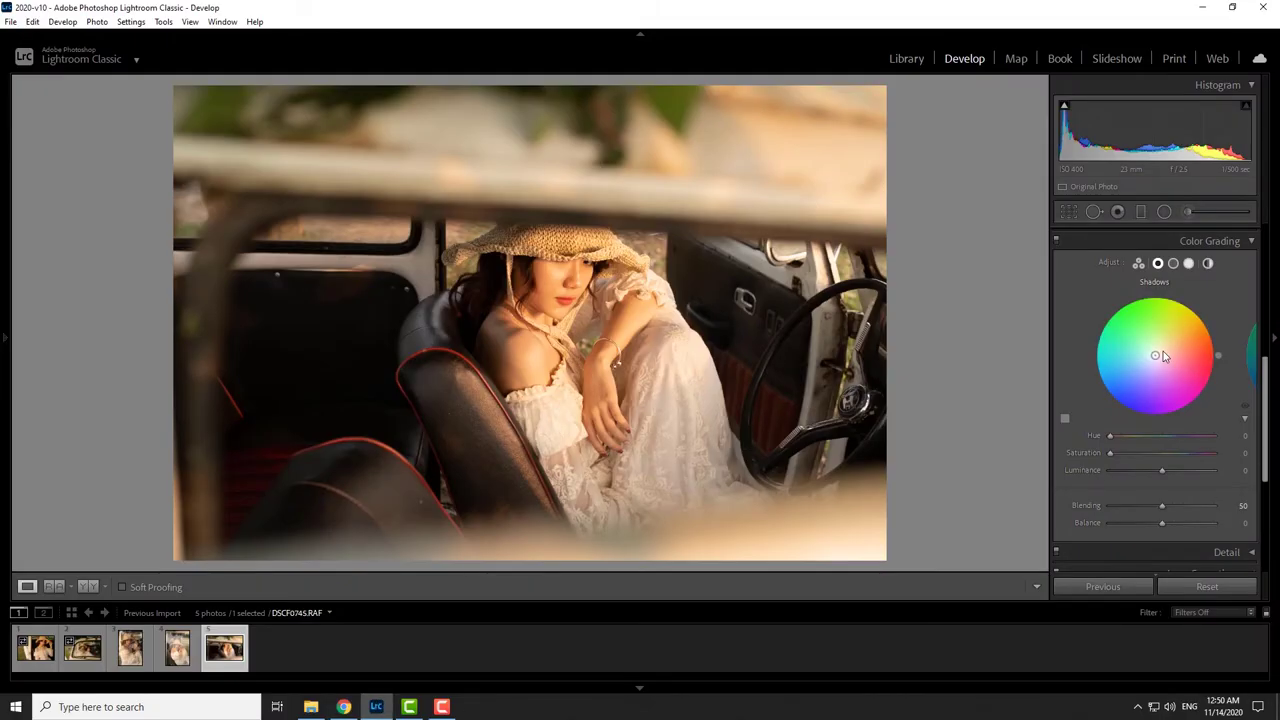
- Grade the shadows to Hue 174, Saturation 56, Luminance +35, then bring Adobe Color back
click(1242, 437)
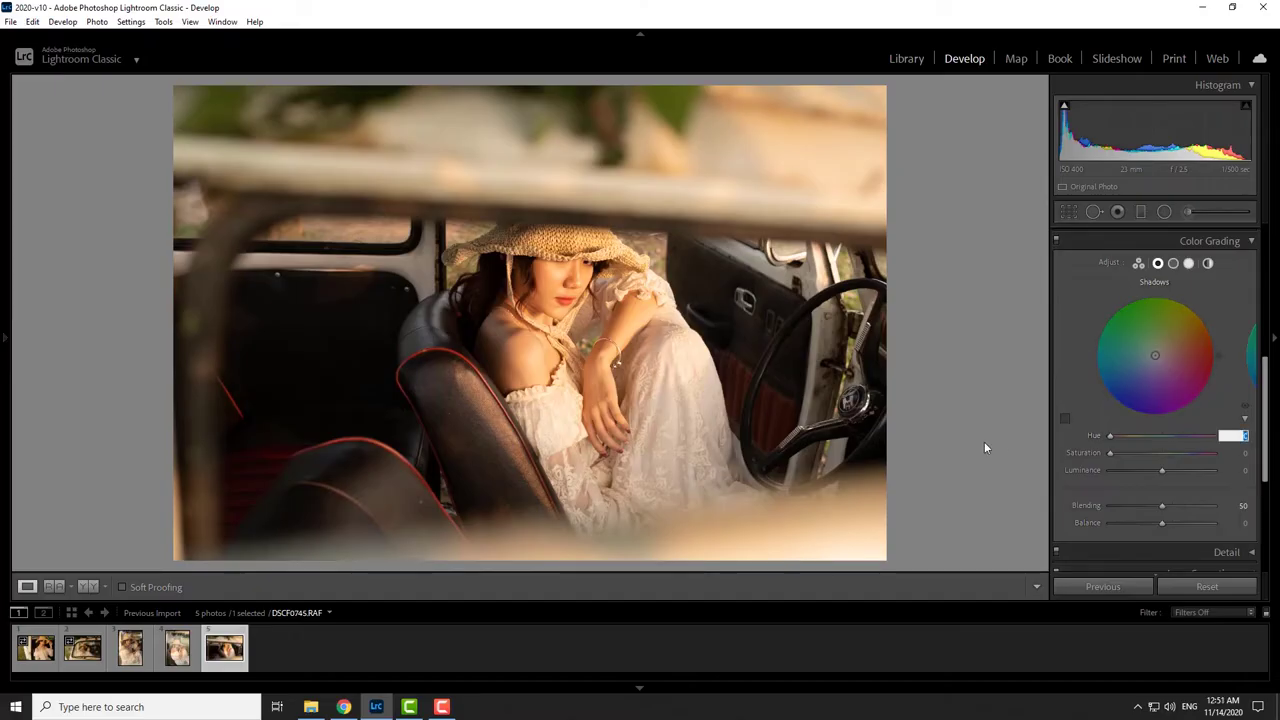
text(12)
key(Tab)
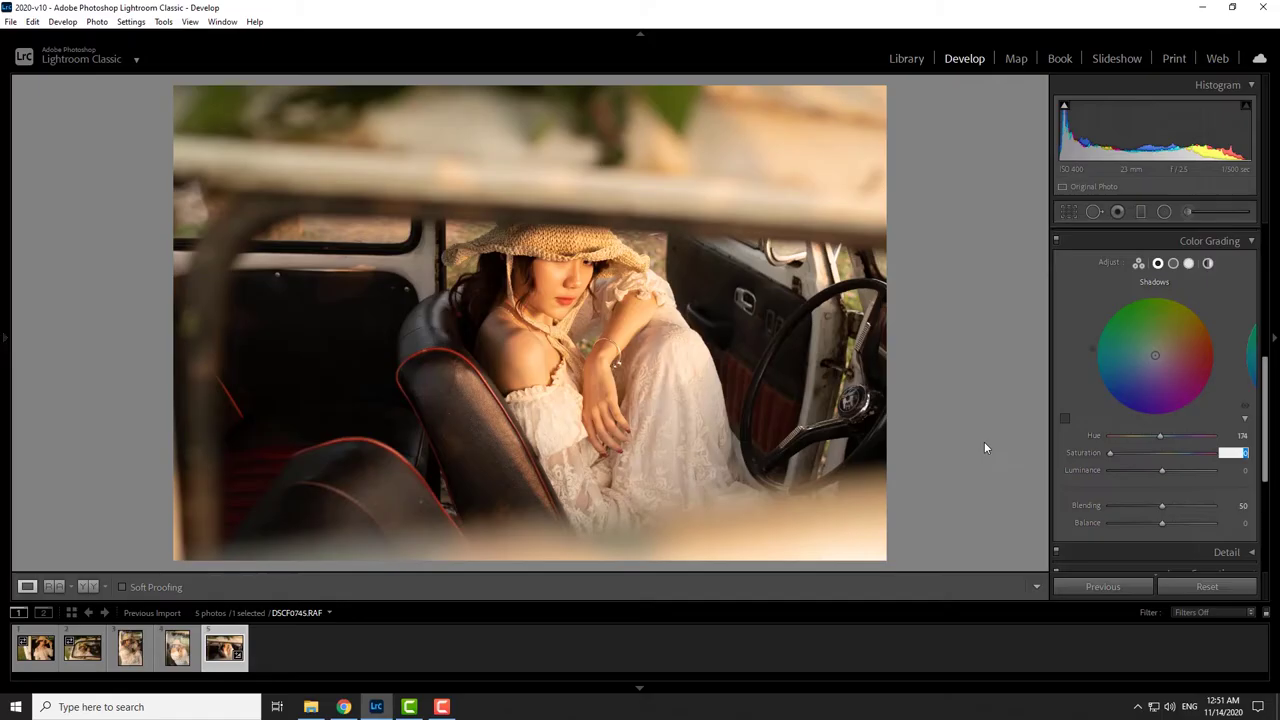
text(56)
key(Return)
key(Tab)
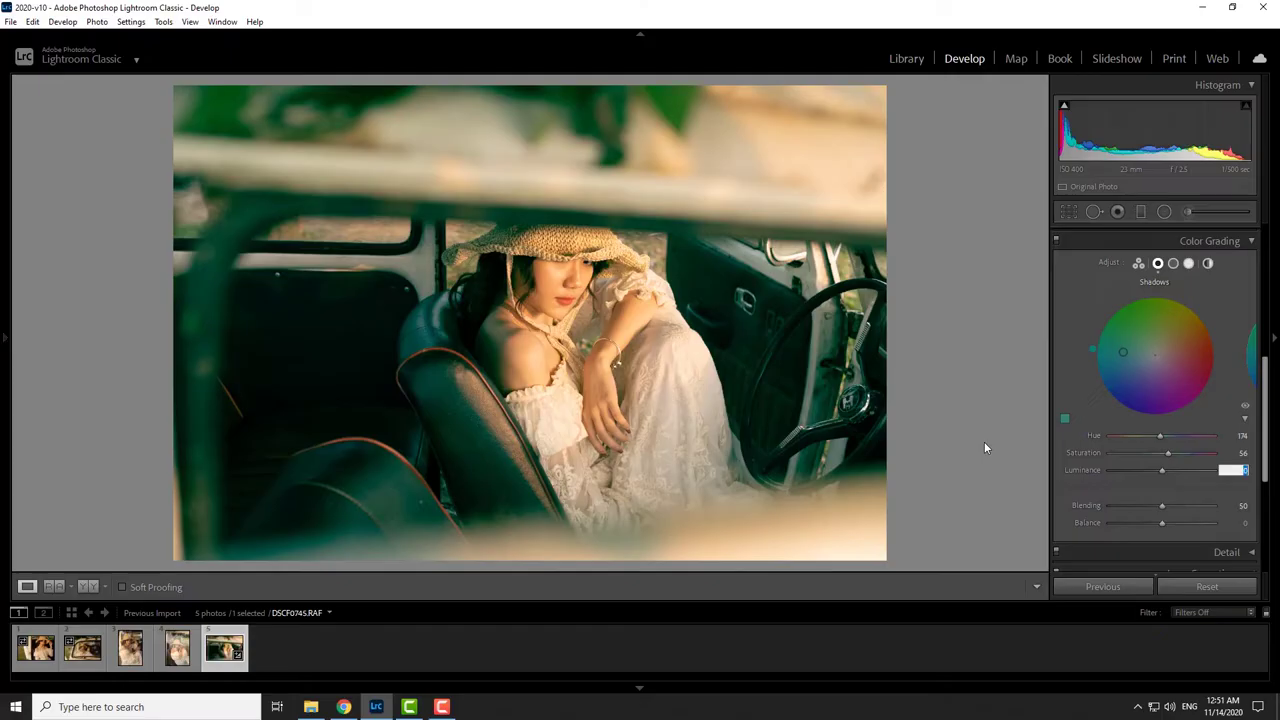
text(35)
key(Return)
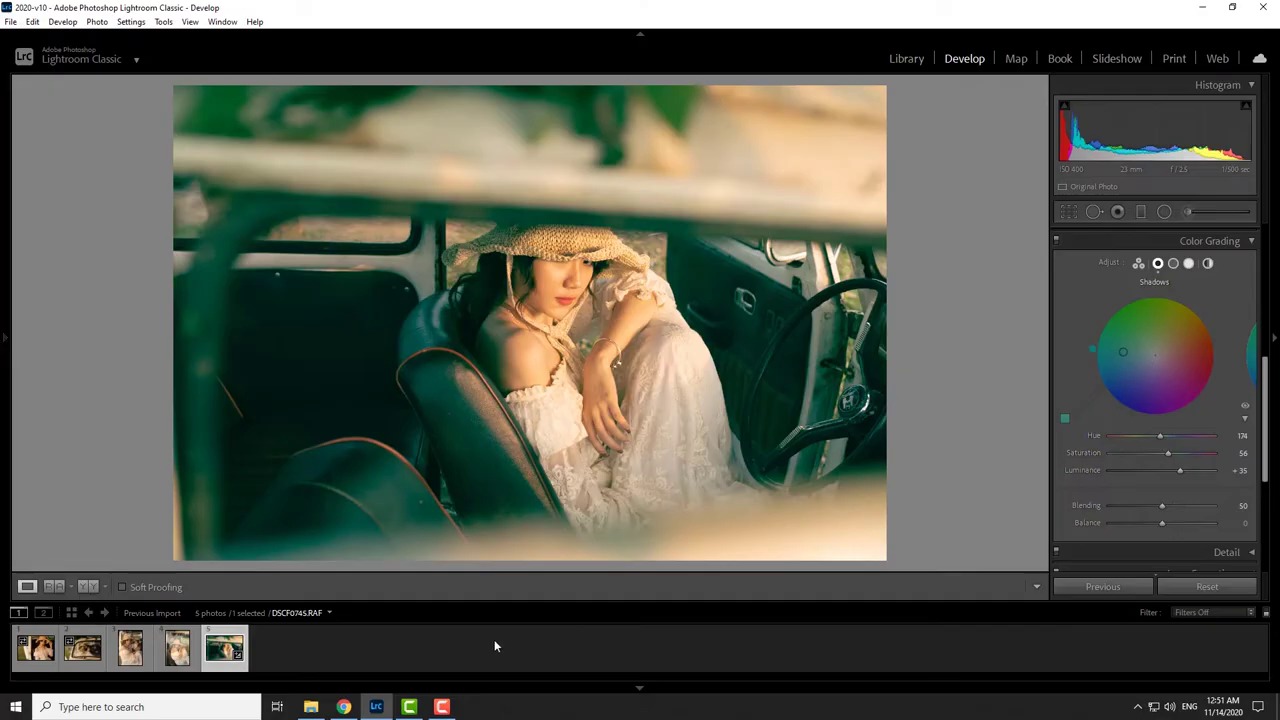
click(350, 705)
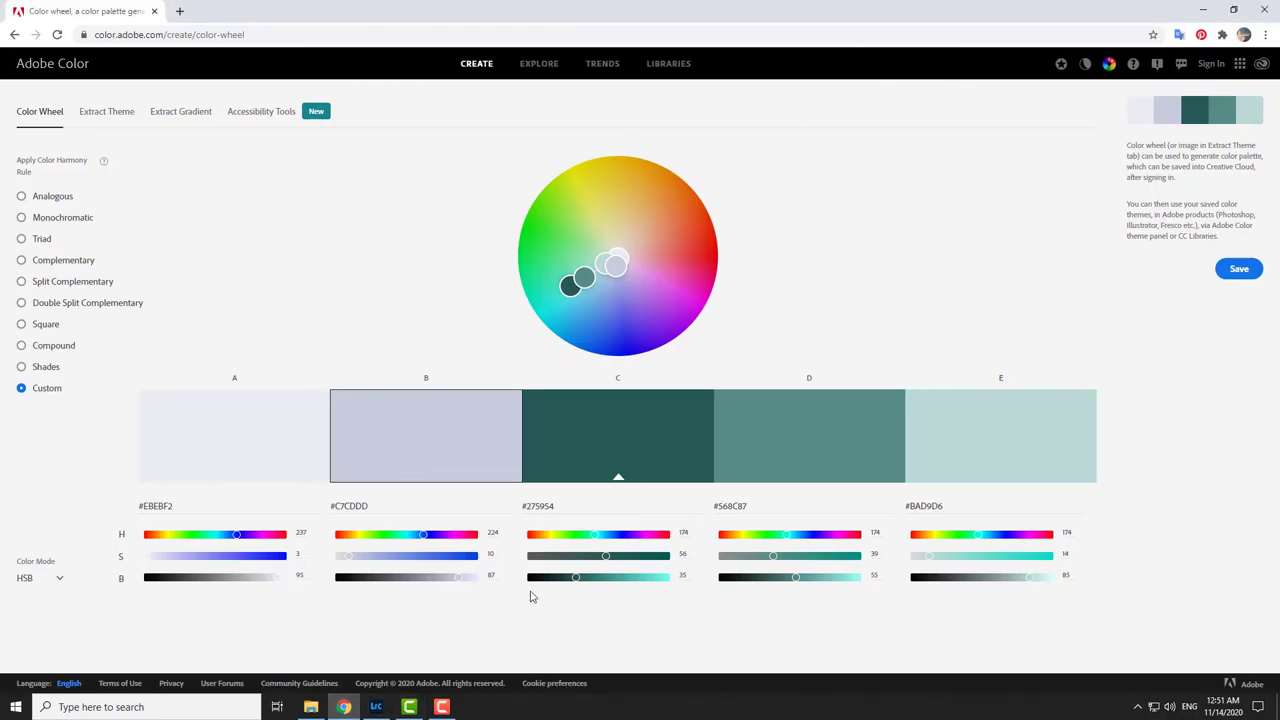
- Reset the teal shadow luminance to zero and test darker and brighter values
click(388, 705)
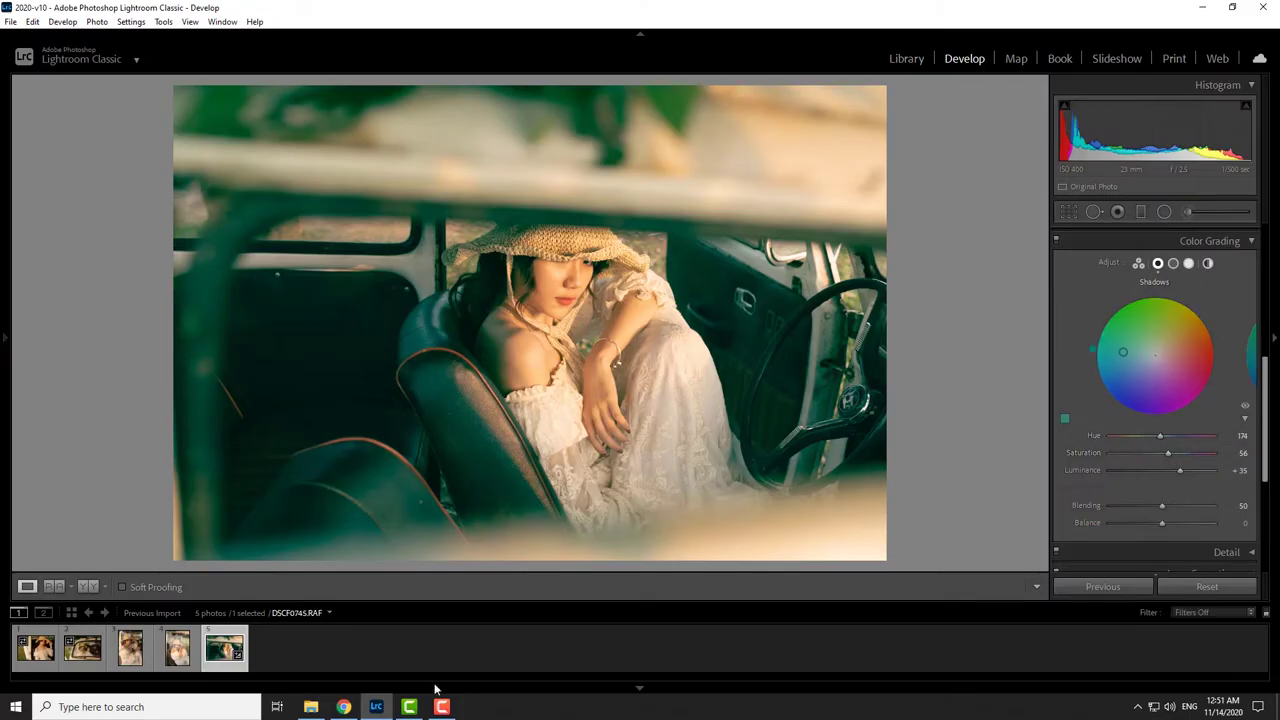
click(343, 707)
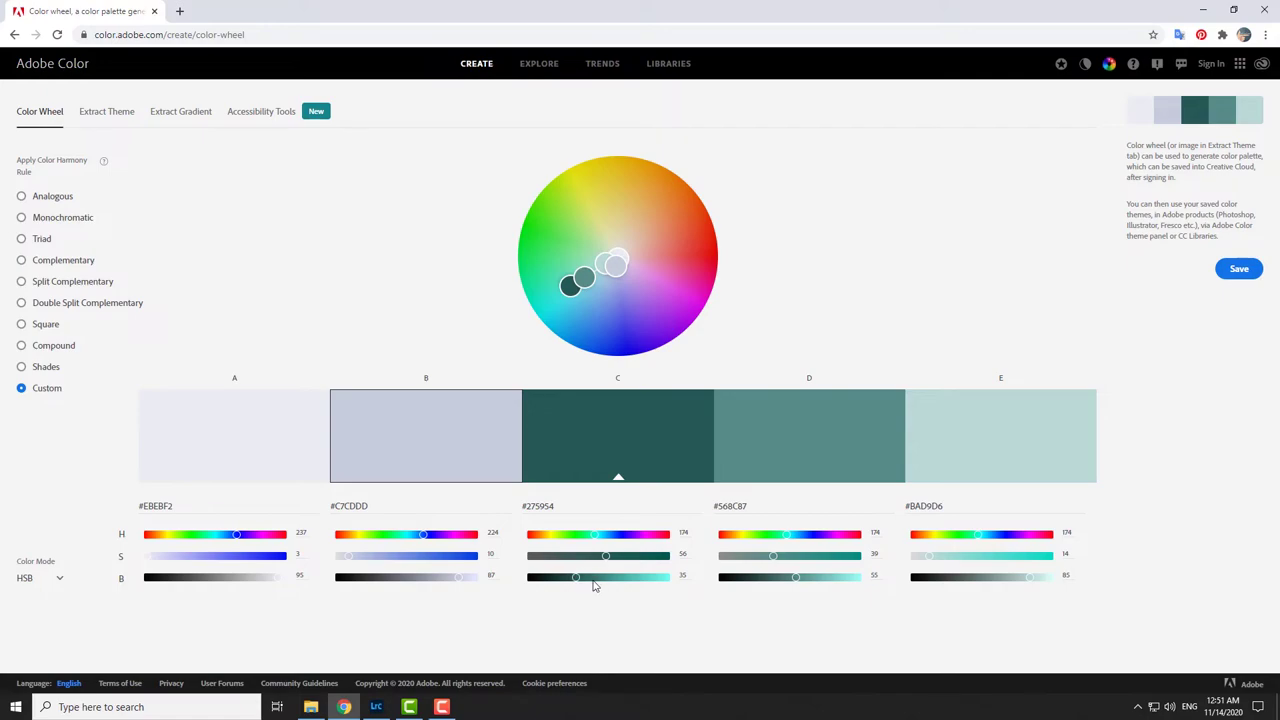
click(376, 707)
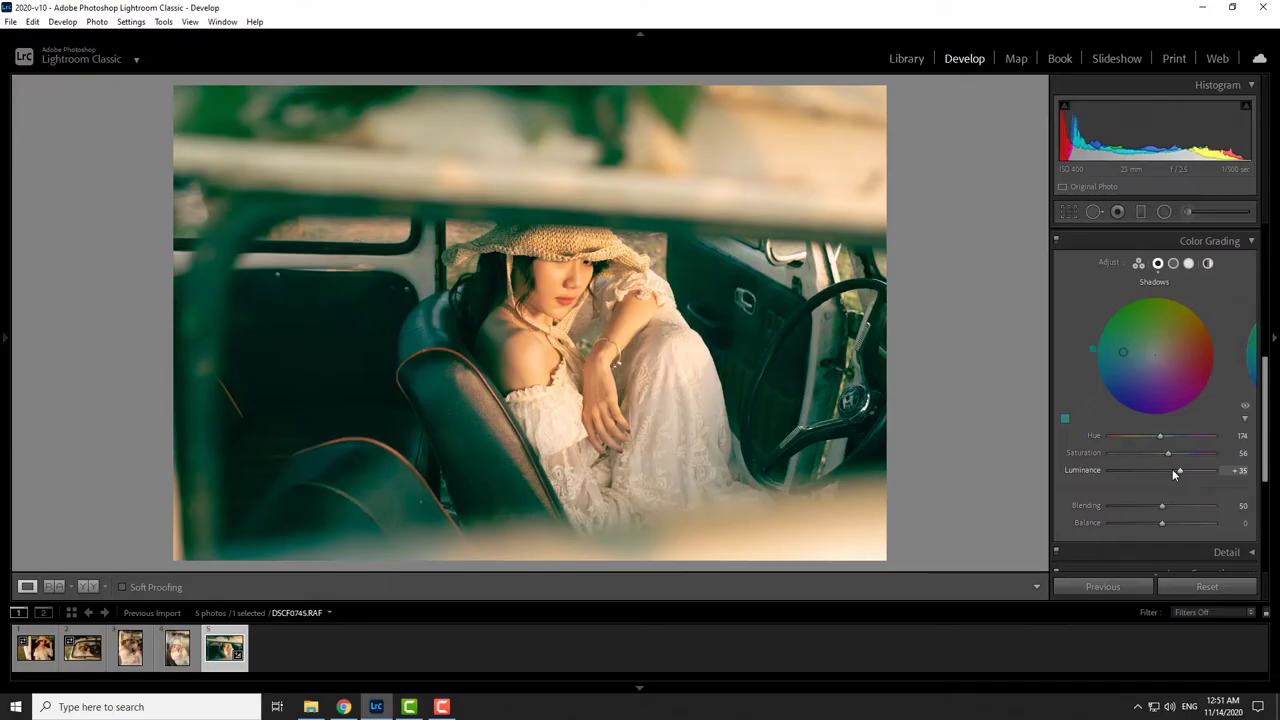
double_click(1096, 470)
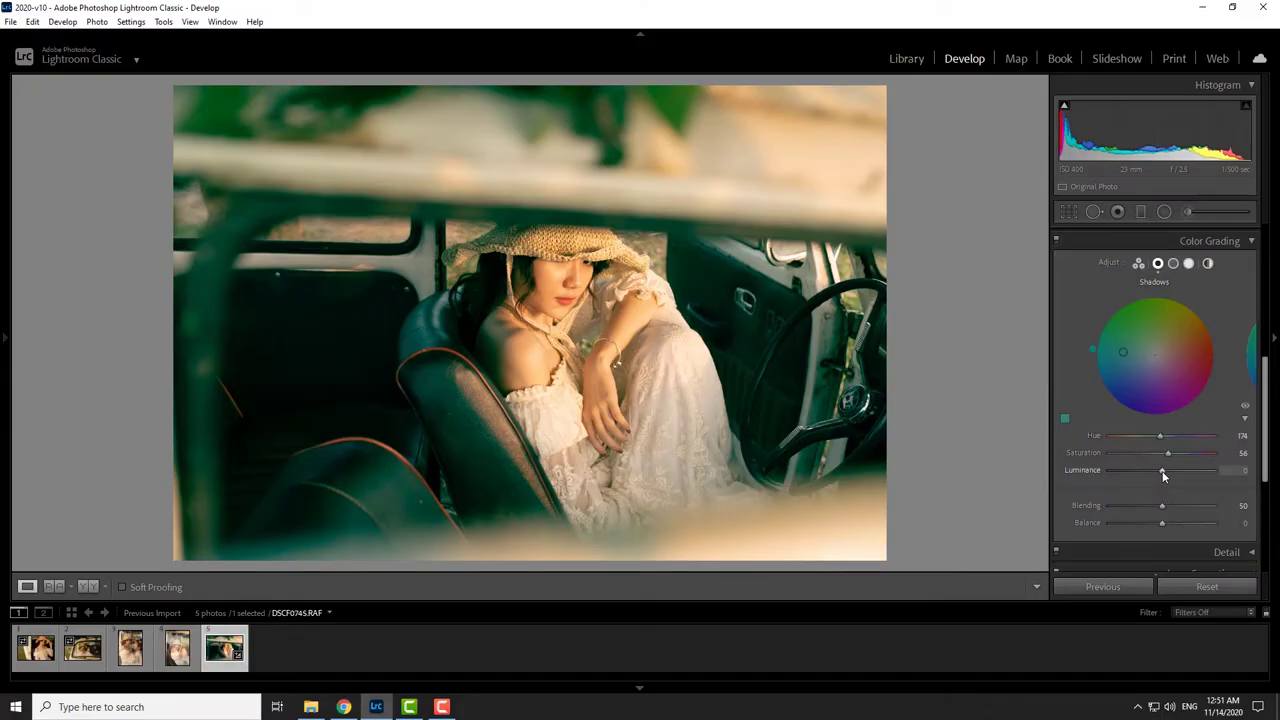
mouse_move(1163, 477)
mouse_down()
mouse_move(1234, 479)
mouse_move(1090, 477)
mouse_up()
double_click(1090, 472)
- Set the shadow luminance to -35, checking against the Adobe Color palette's brightness
click(345, 707)
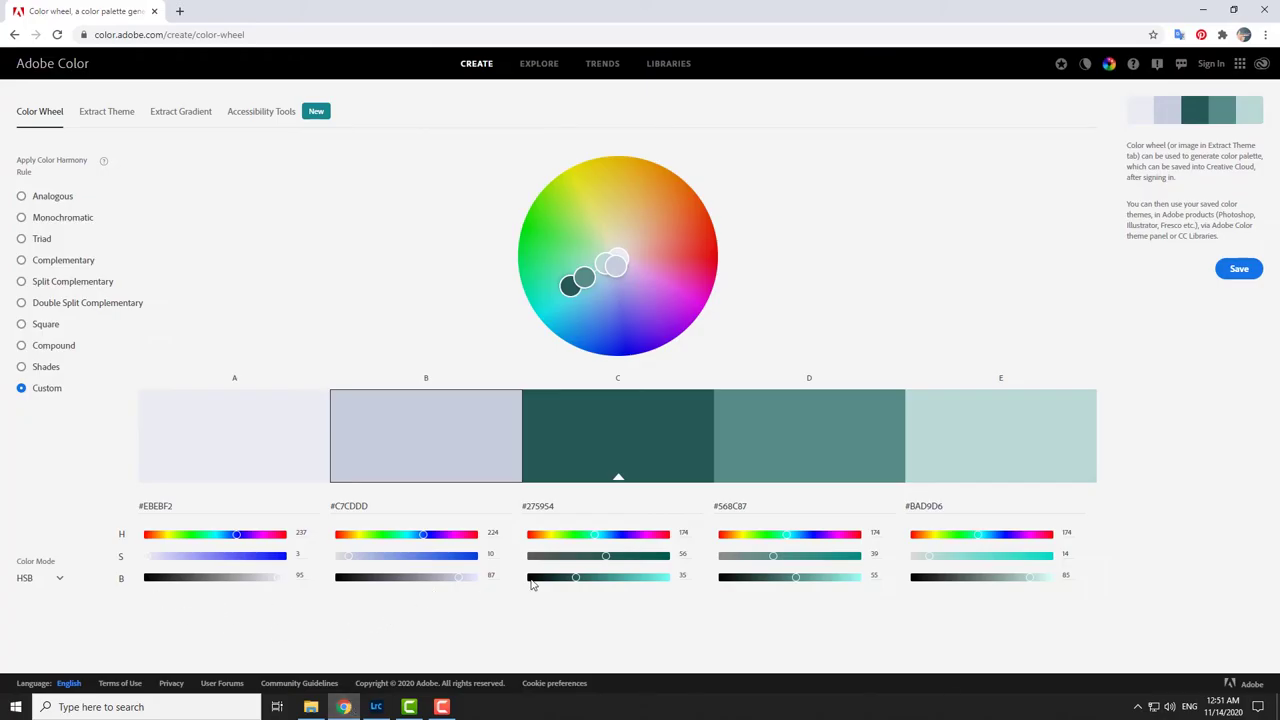
click(377, 707)
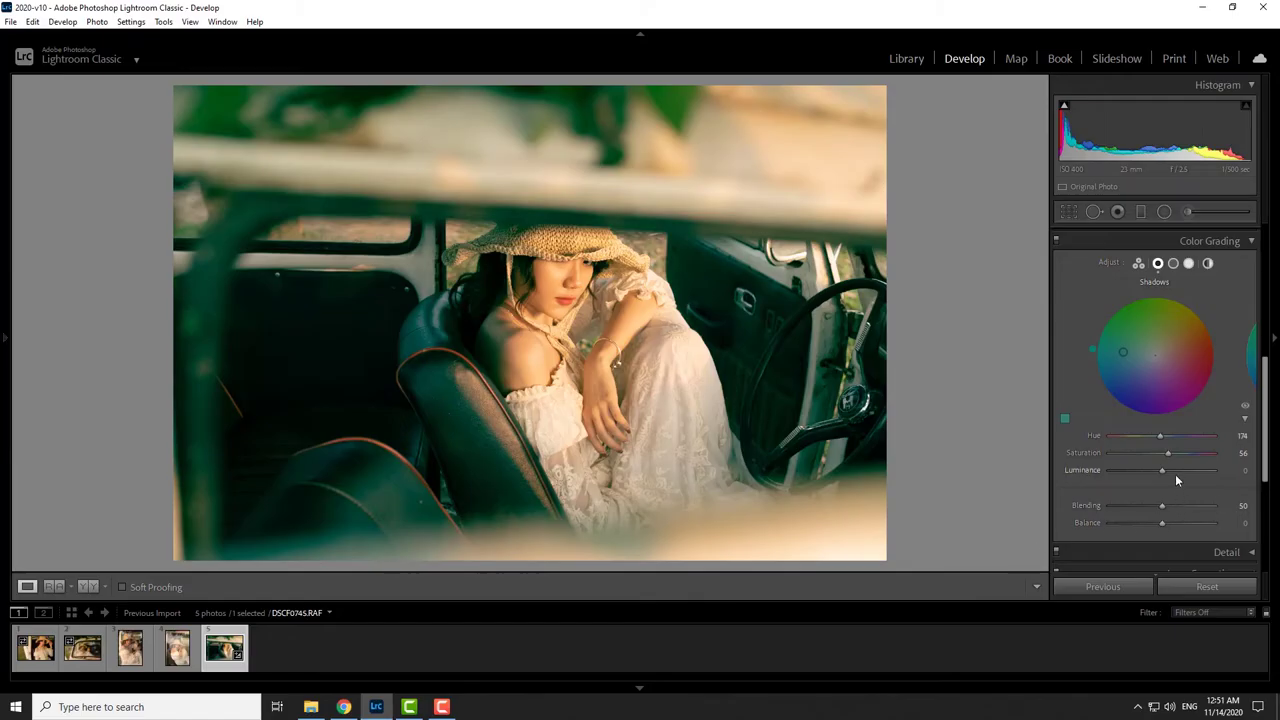
click(1245, 471)
click(343, 707)
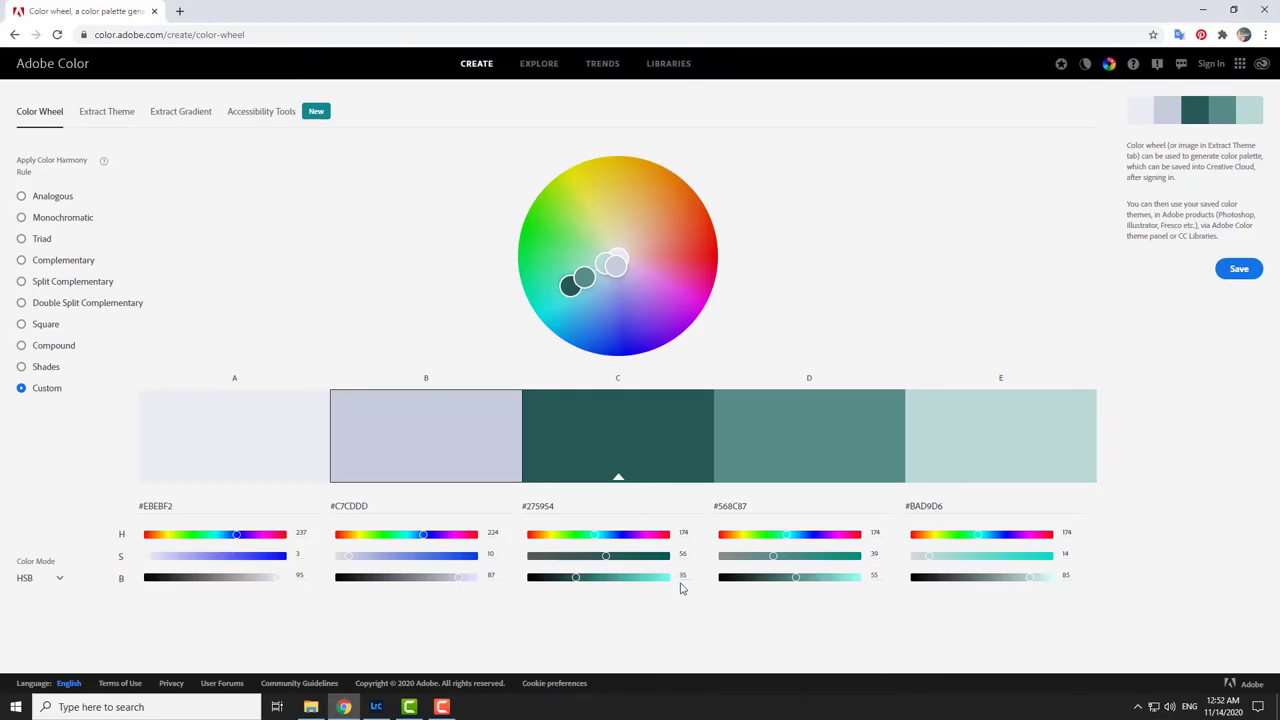
click(376, 707)
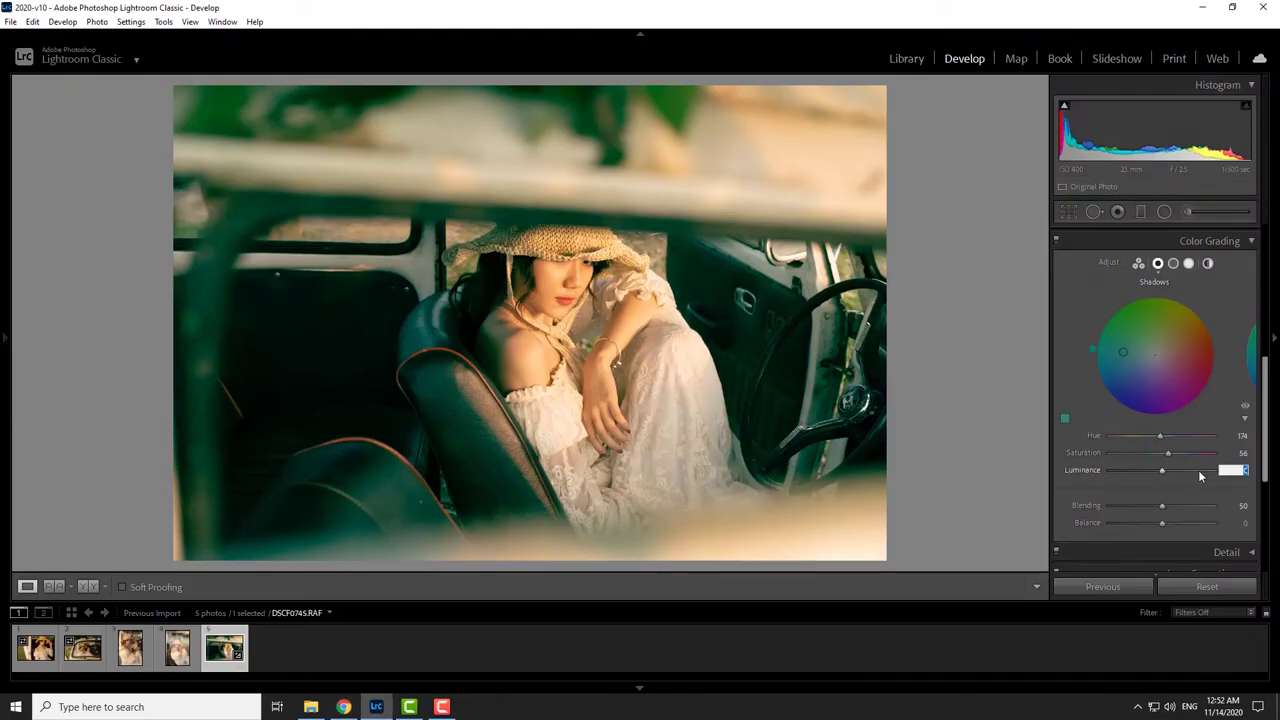
text(-35)
key(Return)
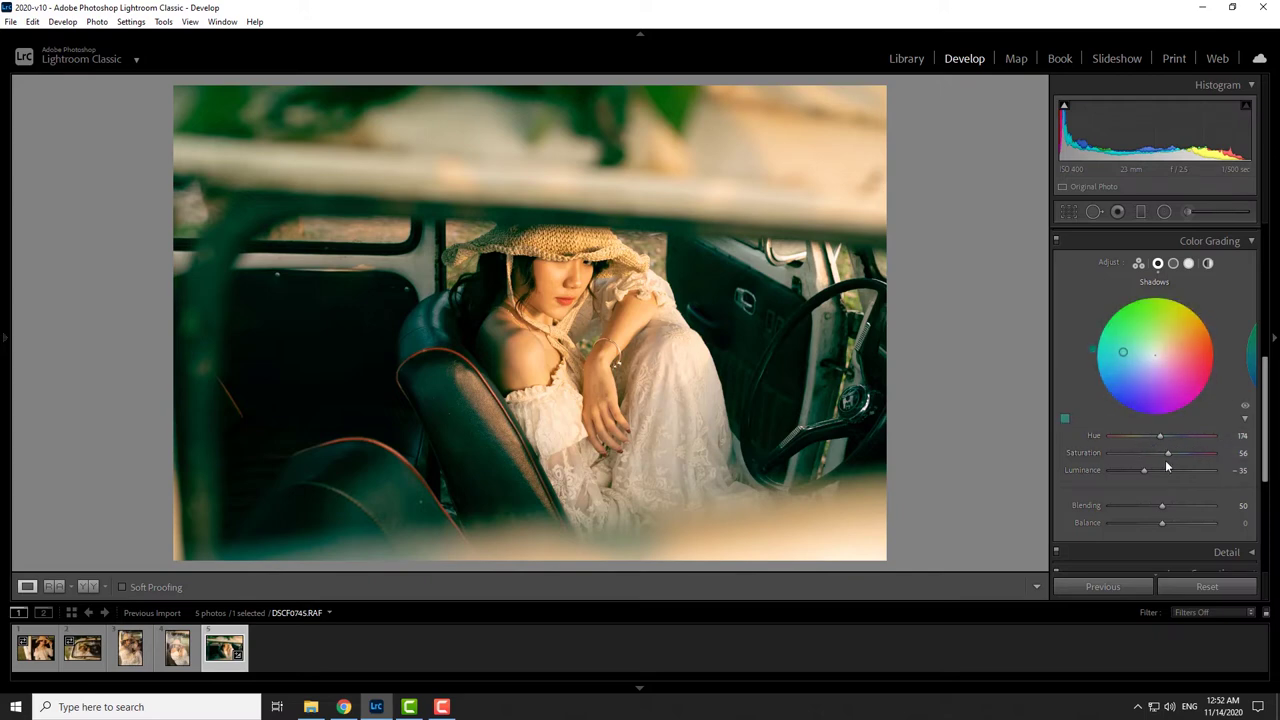
click(343, 706)
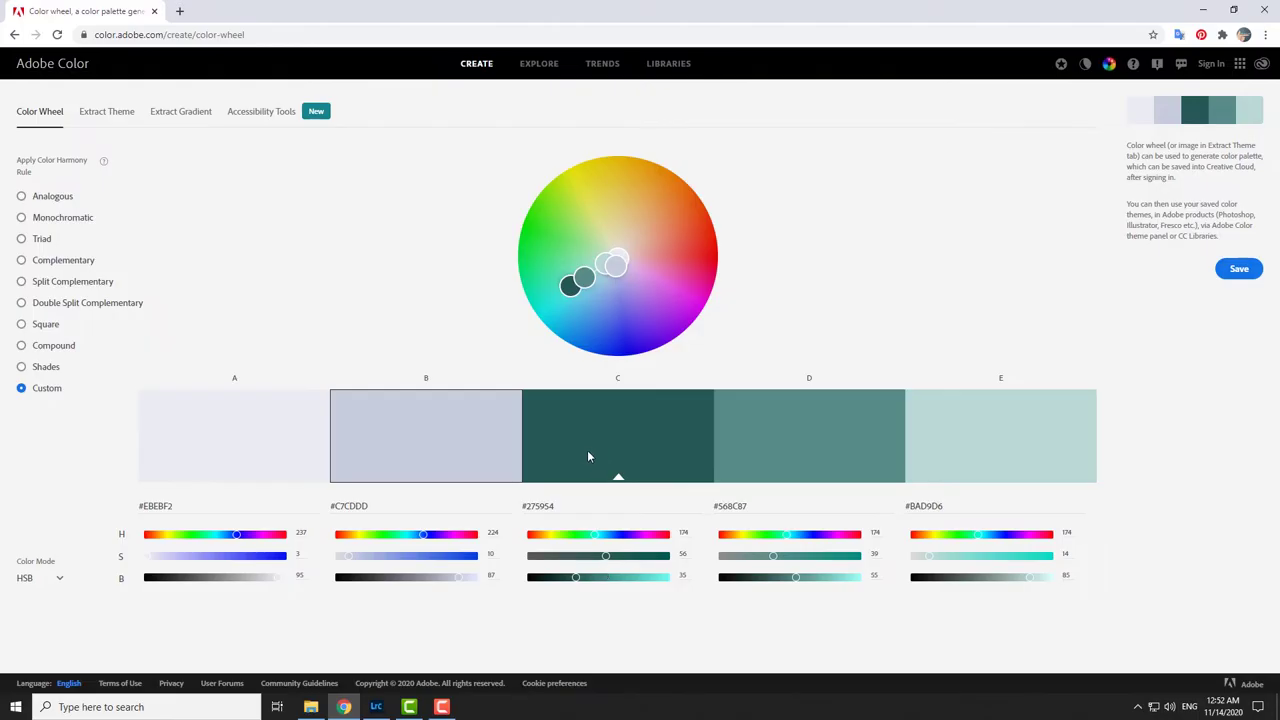
click(376, 707)
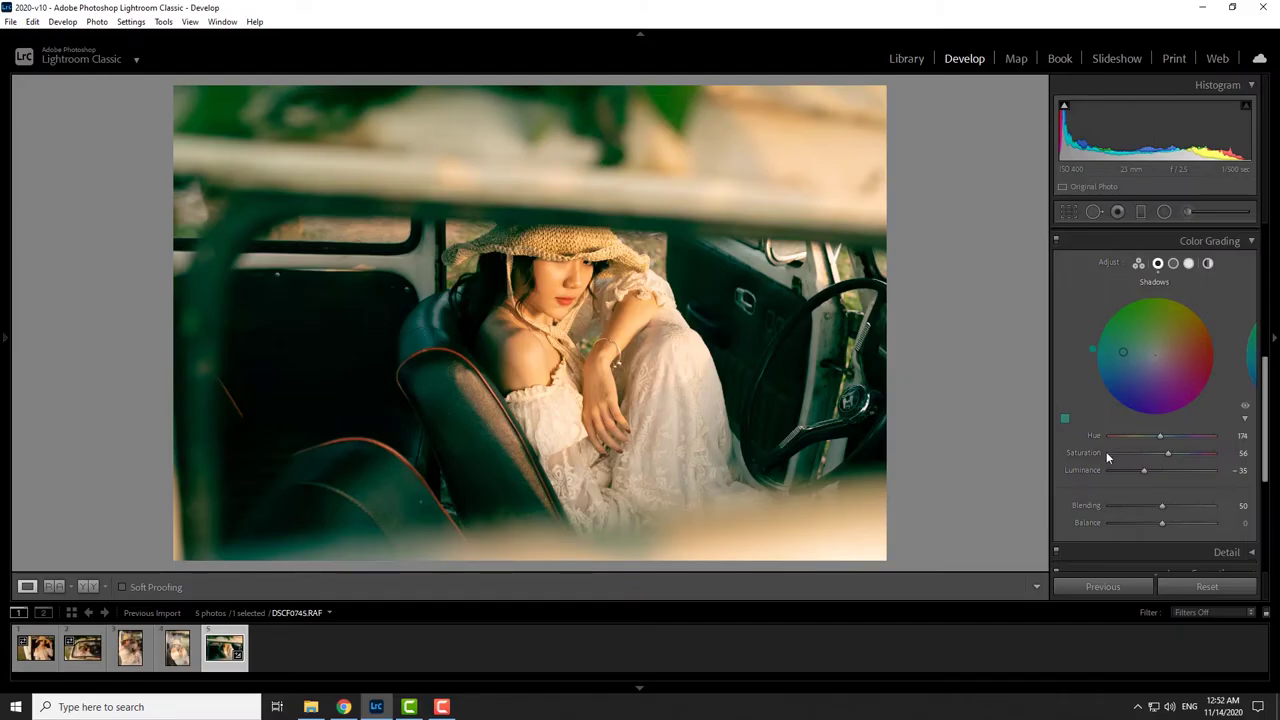
- Grade the highlights with hue 224 and saturation 10, using the Adobe Color palette
click(1188, 264)
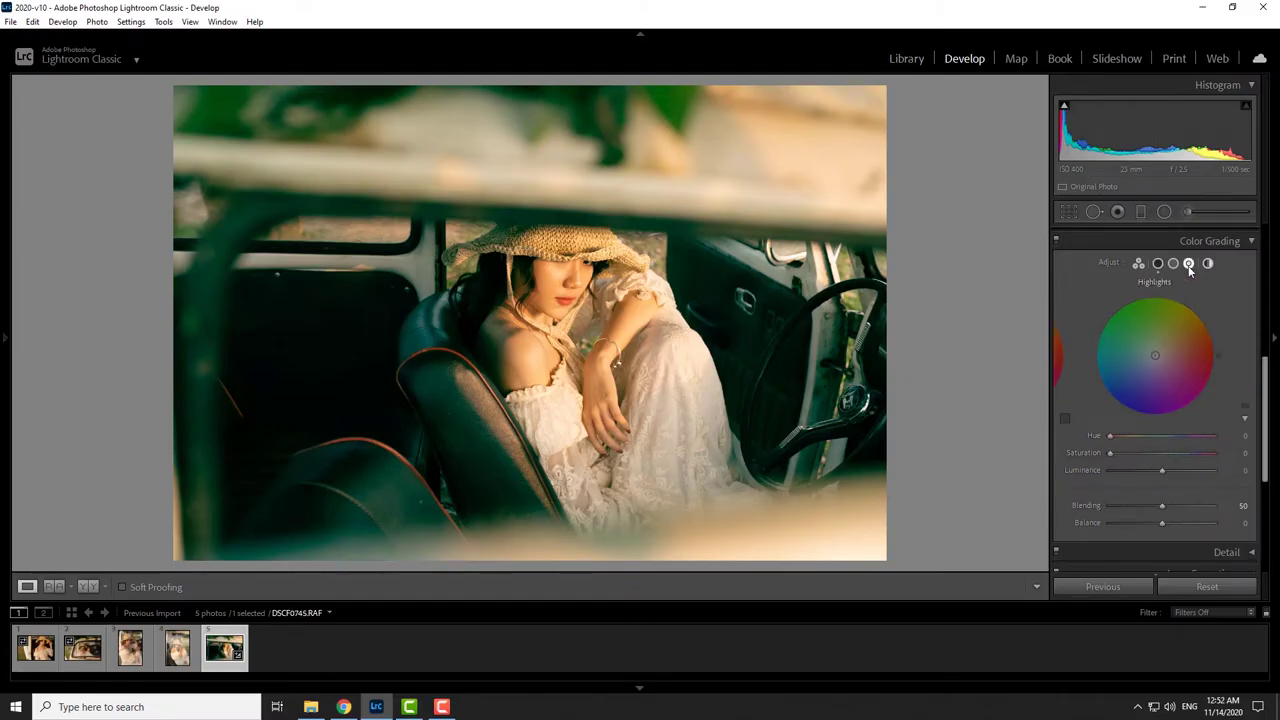
click(376, 707)
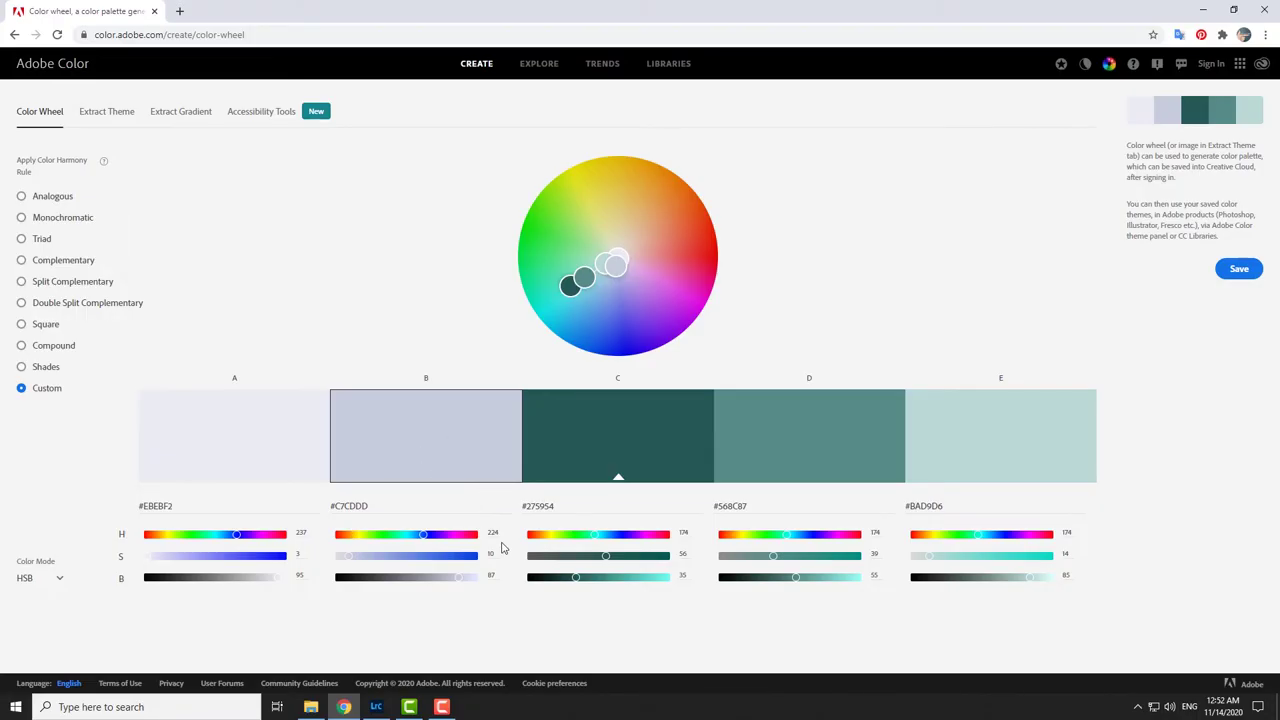
click(376, 707)
click(1240, 436)
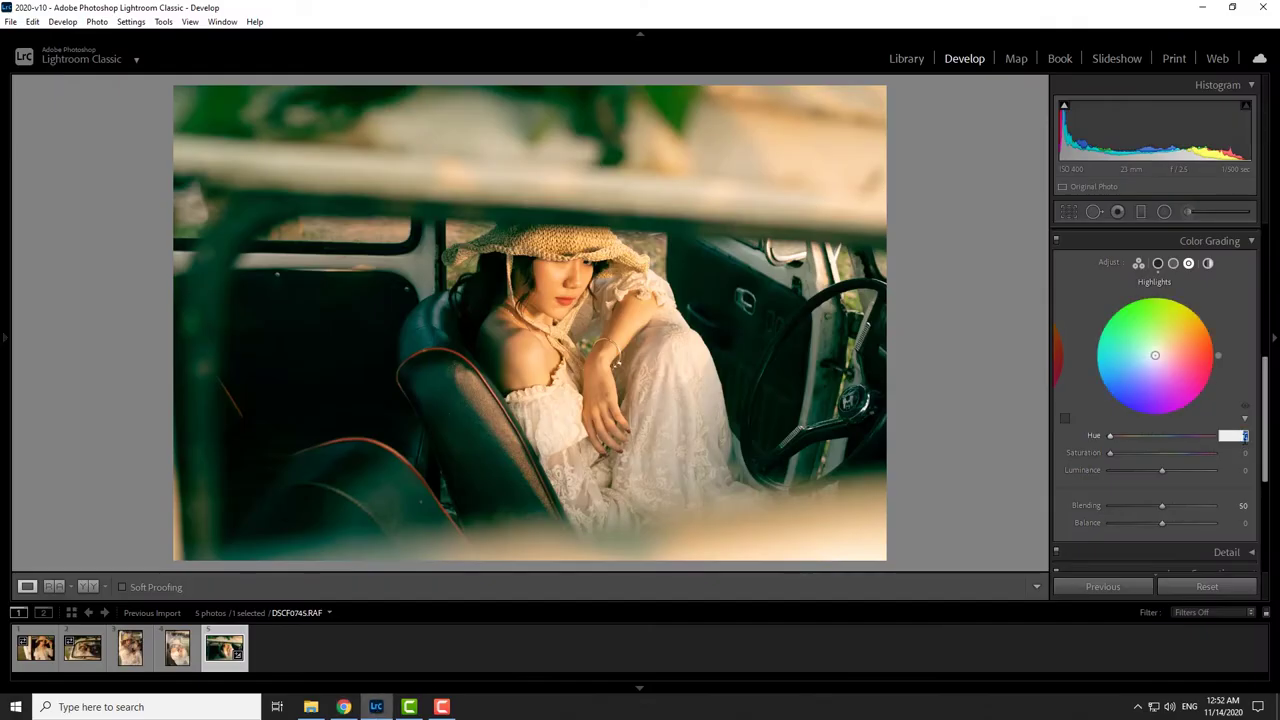
text(224)
key(Tab)
text(10)
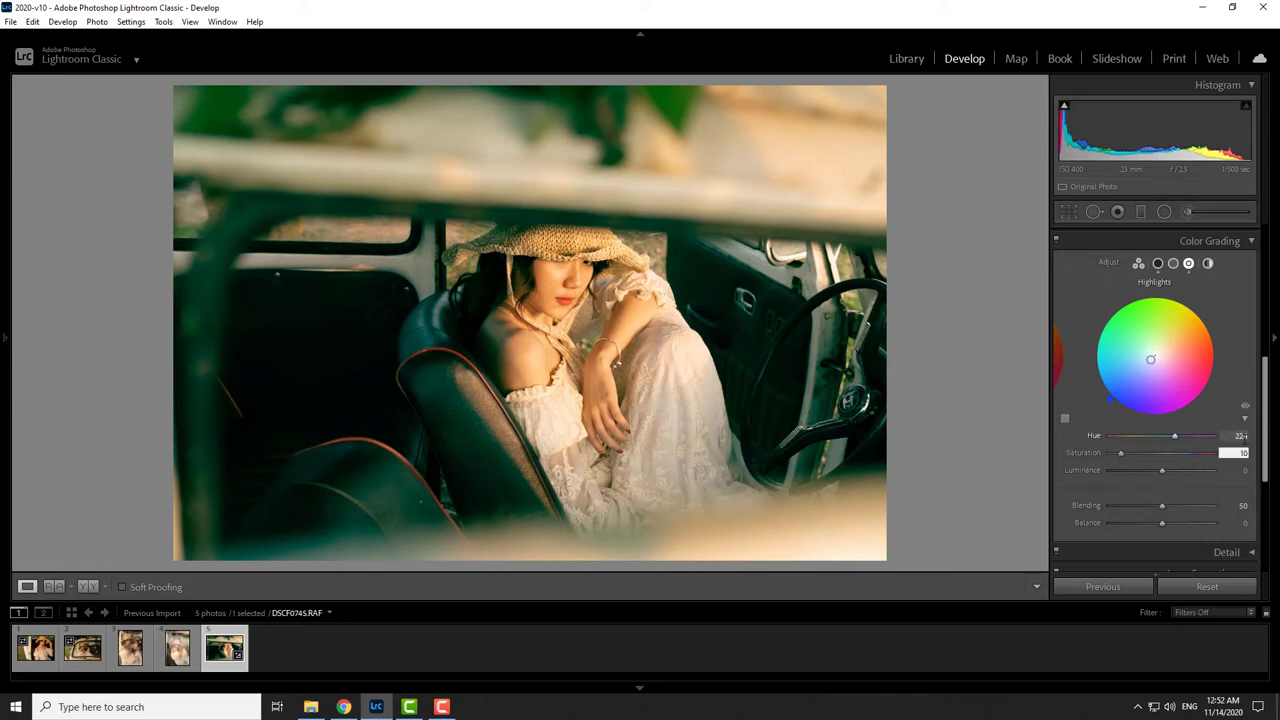
key(Tab)
- Set highlight luminance to +35 and raise colour grading Blending to 67
text(82)
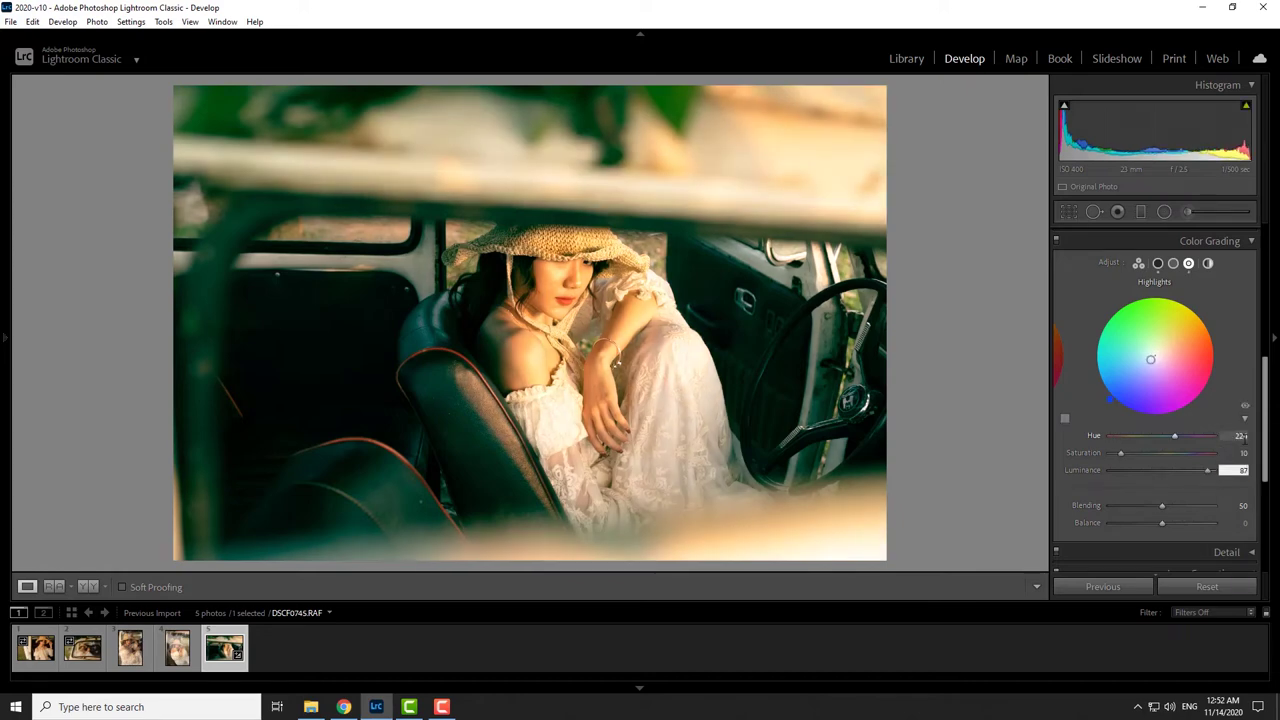
key(Return)
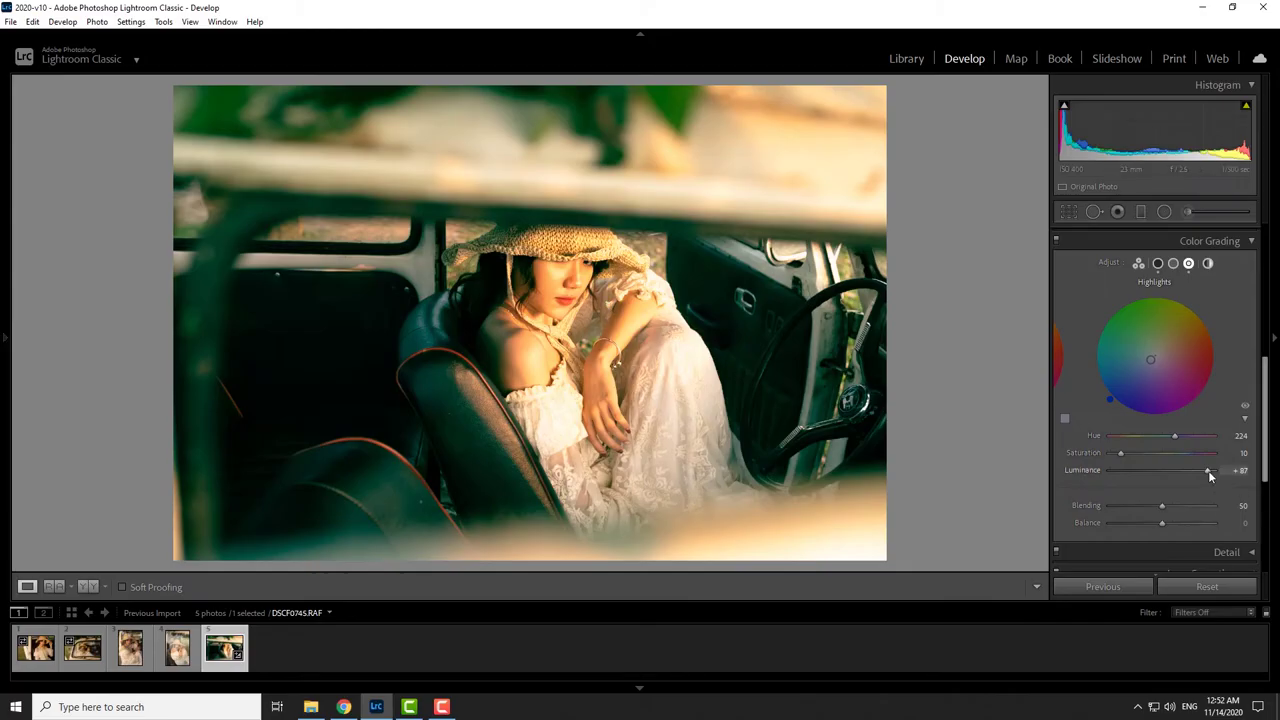
drag(1209, 474, 1181, 477)
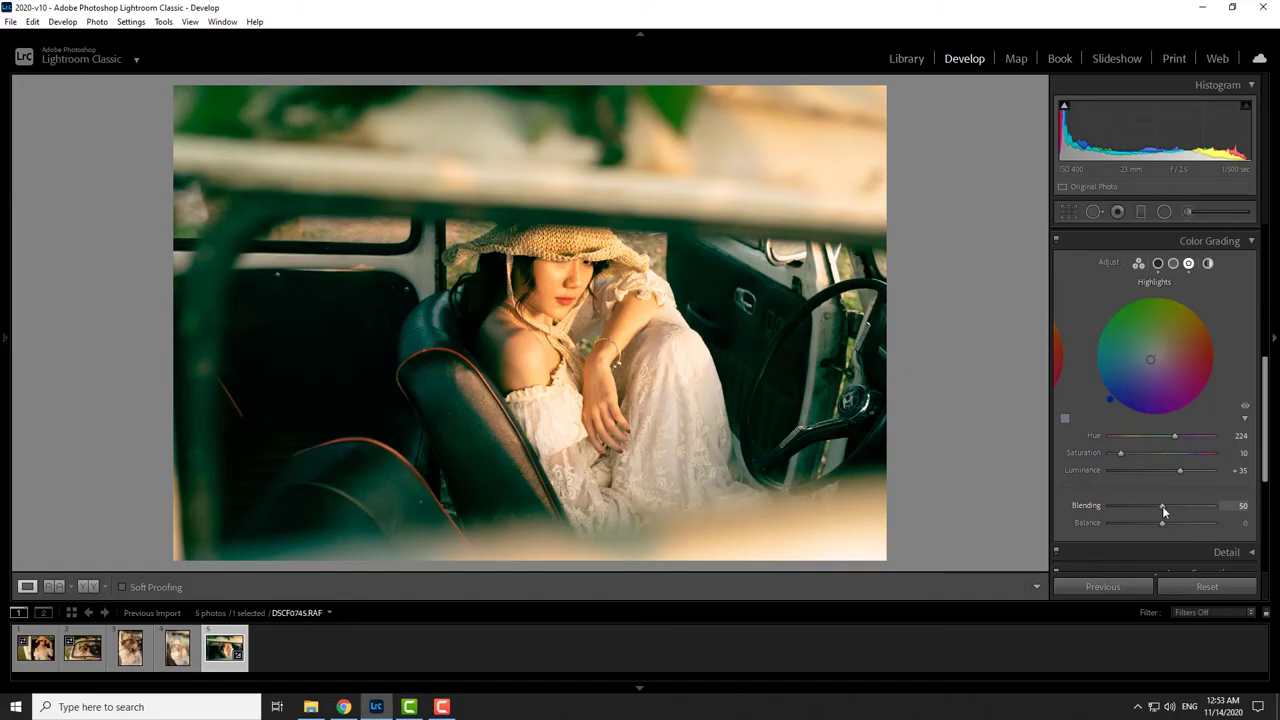
mouse_move(1163, 506)
mouse_down()
mouse_move(1212, 506)
mouse_move(1118, 506)
mouse_move(1182, 507)
mouse_up()
- Grade the midtones teal with hue 174 and saturation 14, referencing the palette
click(1173, 263)
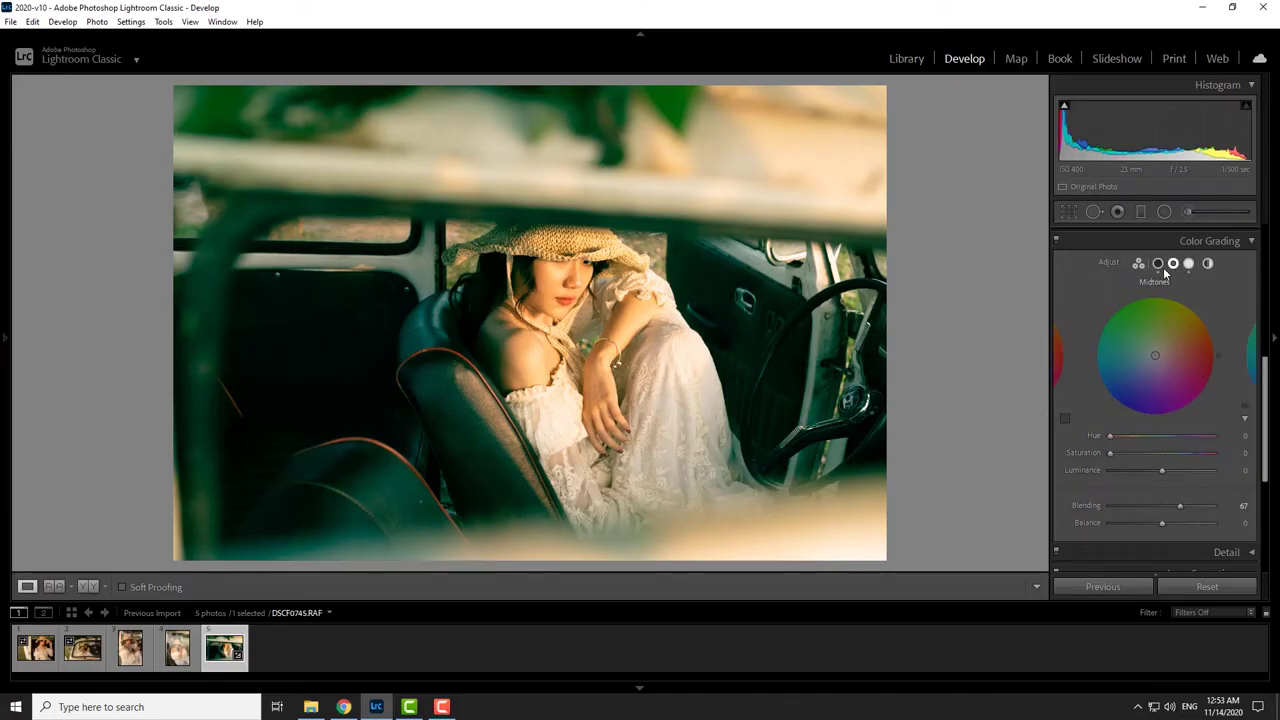
click(343, 706)
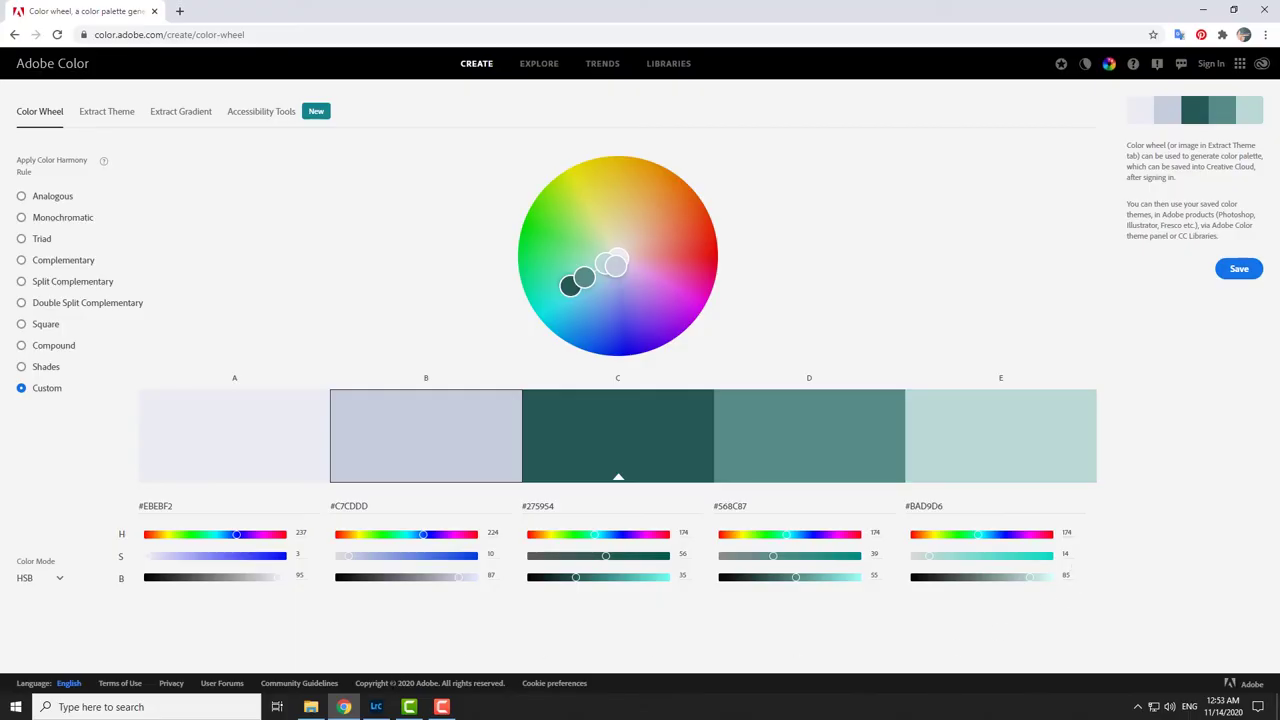
click(376, 707)
click(1245, 437)
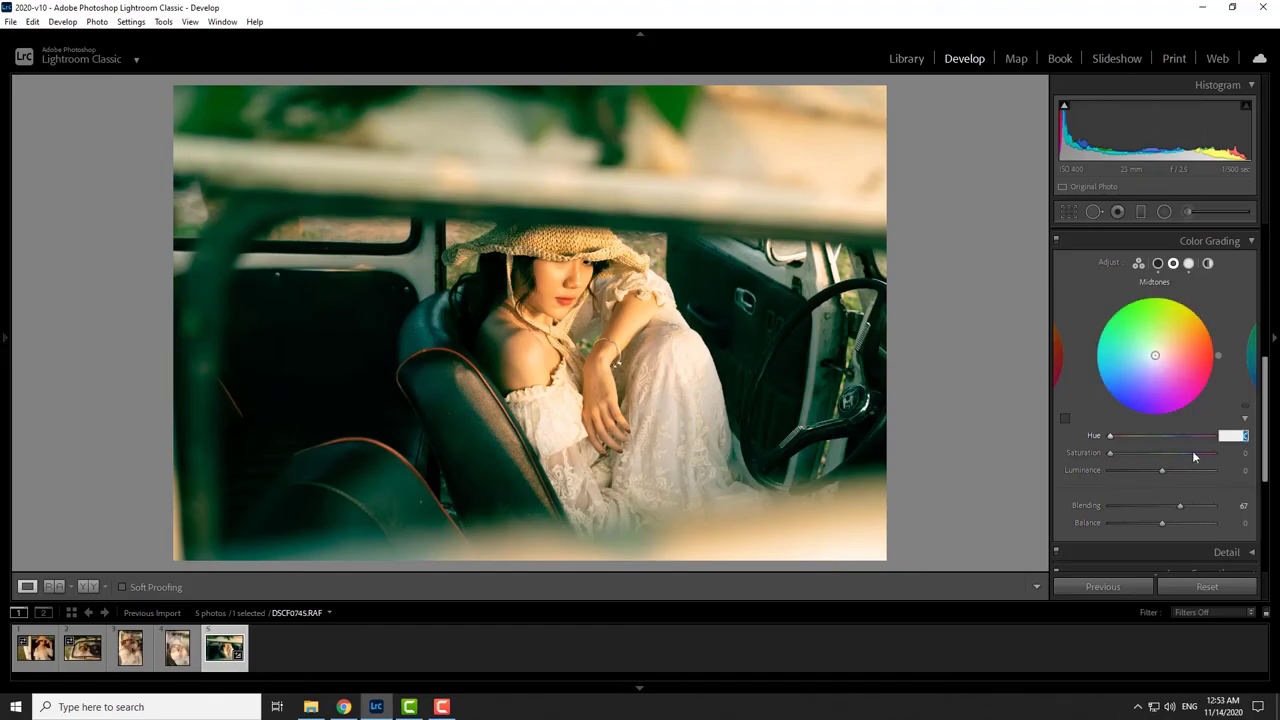
text(174)
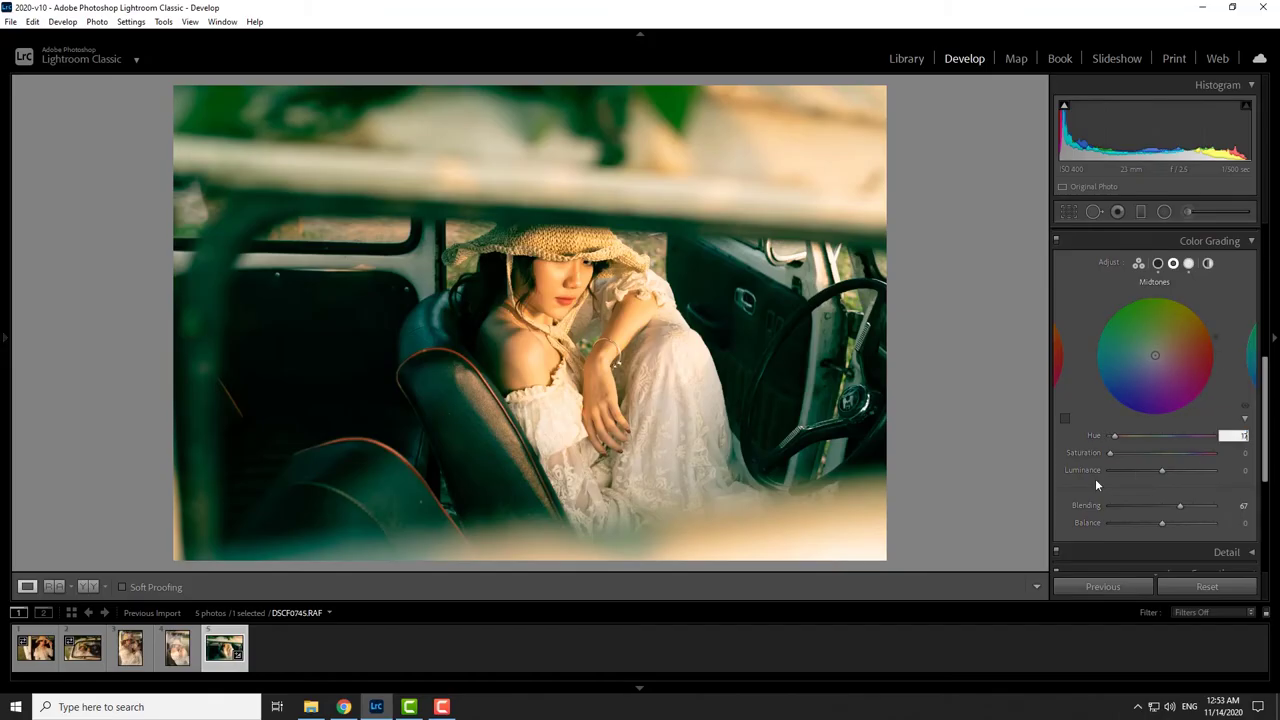
key(Tab)
text(14)
key(Tab)
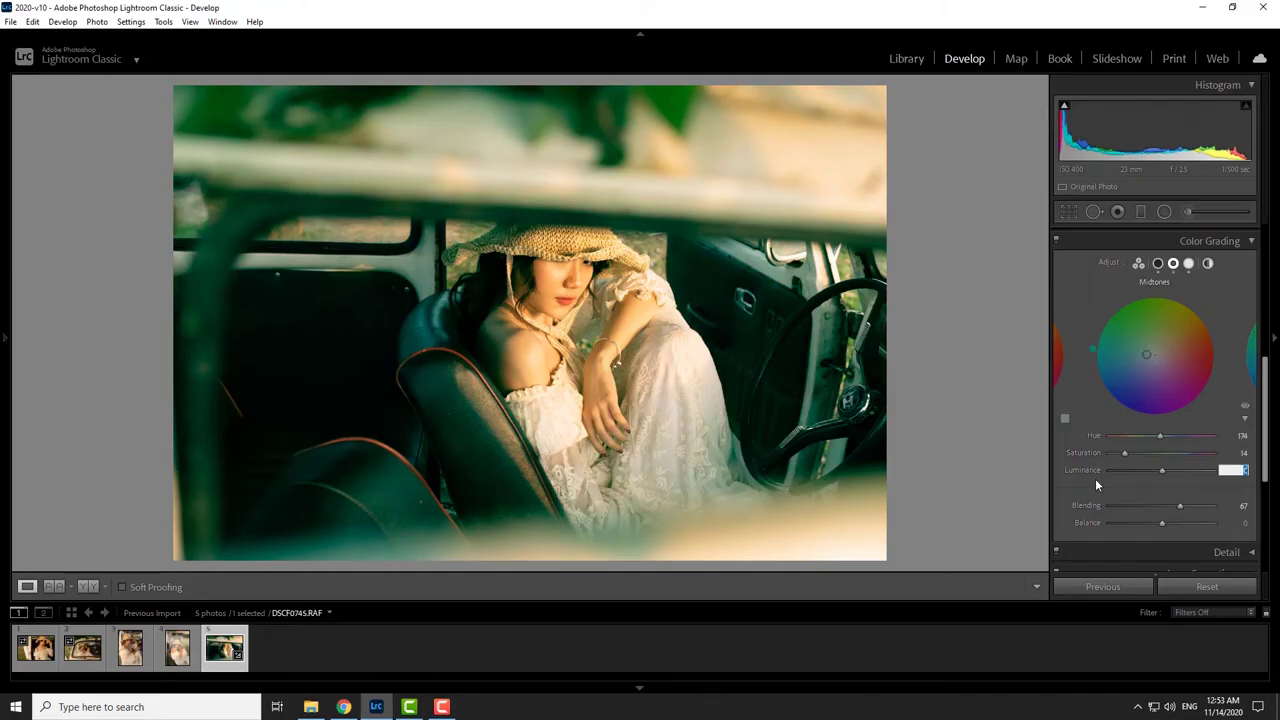
- Set midtone luminance to +31 and shift grading Balance to -8
text(85)
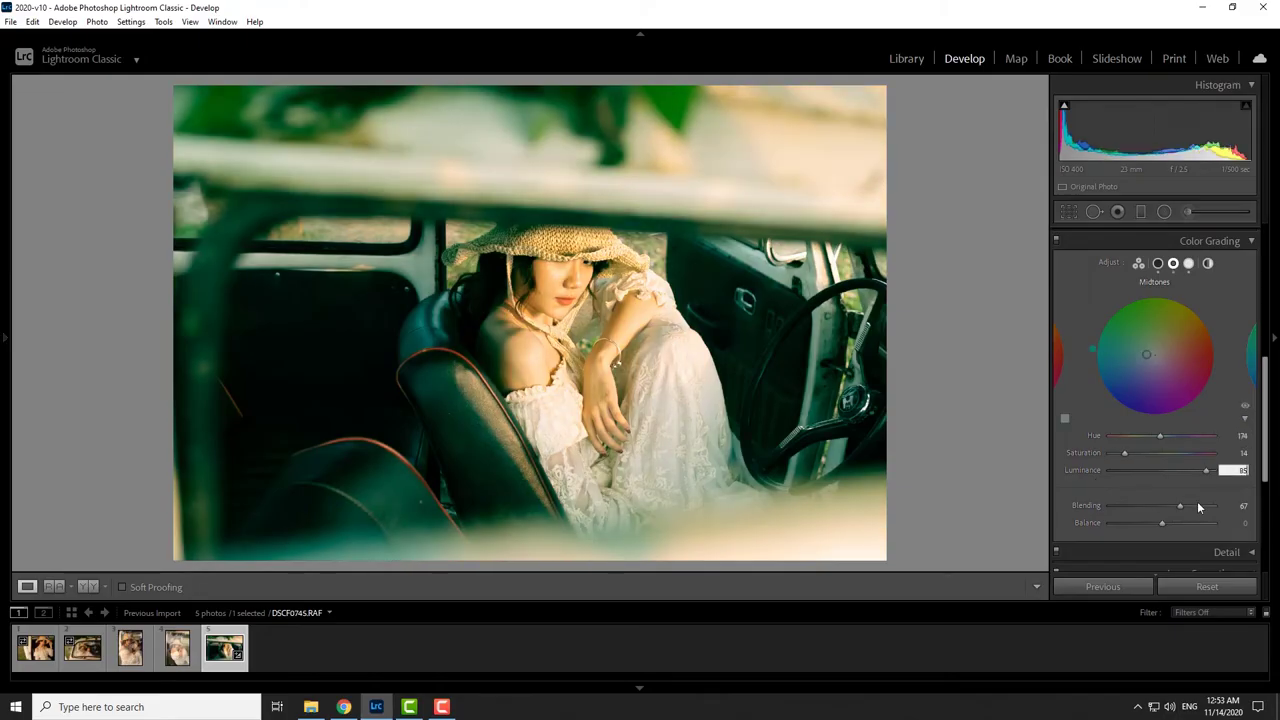
drag(1206, 476, 1177, 478)
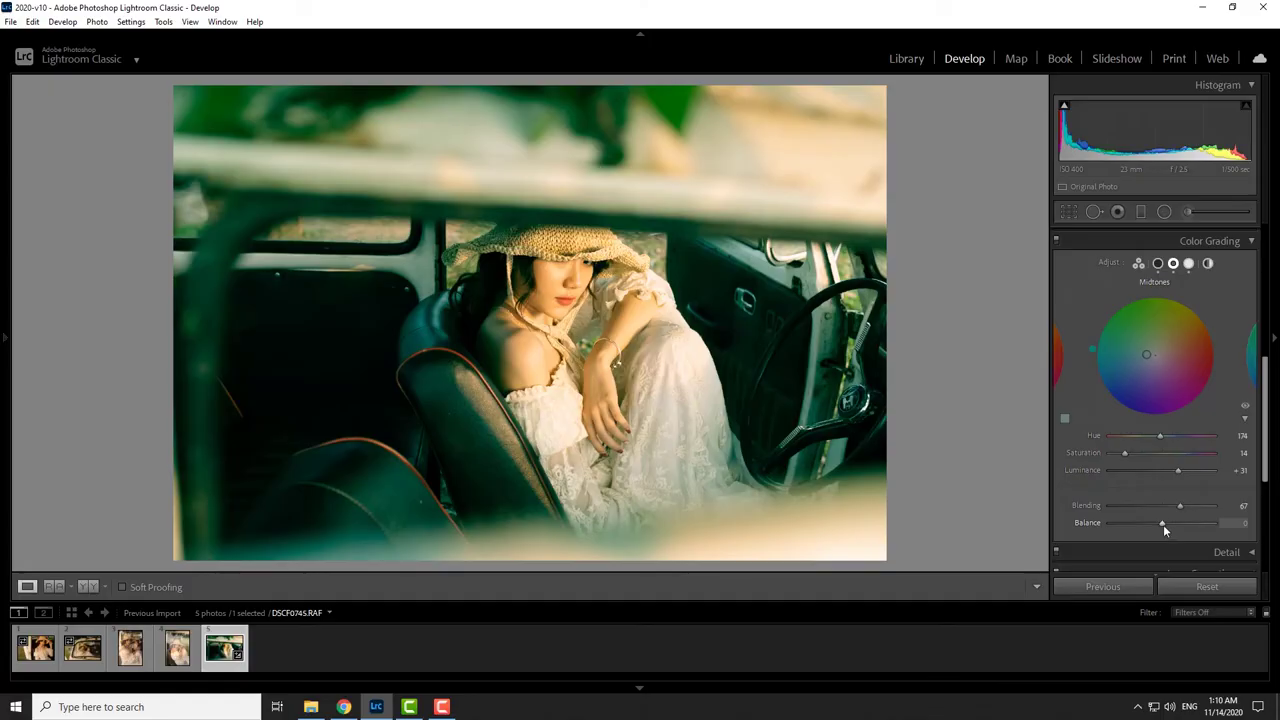
mouse_move(1157, 524)
mouse_down()
mouse_move(1144, 526)
mouse_move(1191, 522)
mouse_move(1160, 532)
mouse_up()
- Review the Adobe Color palette and the Color palette reference folder, then return to Lightroom
click(343, 707)
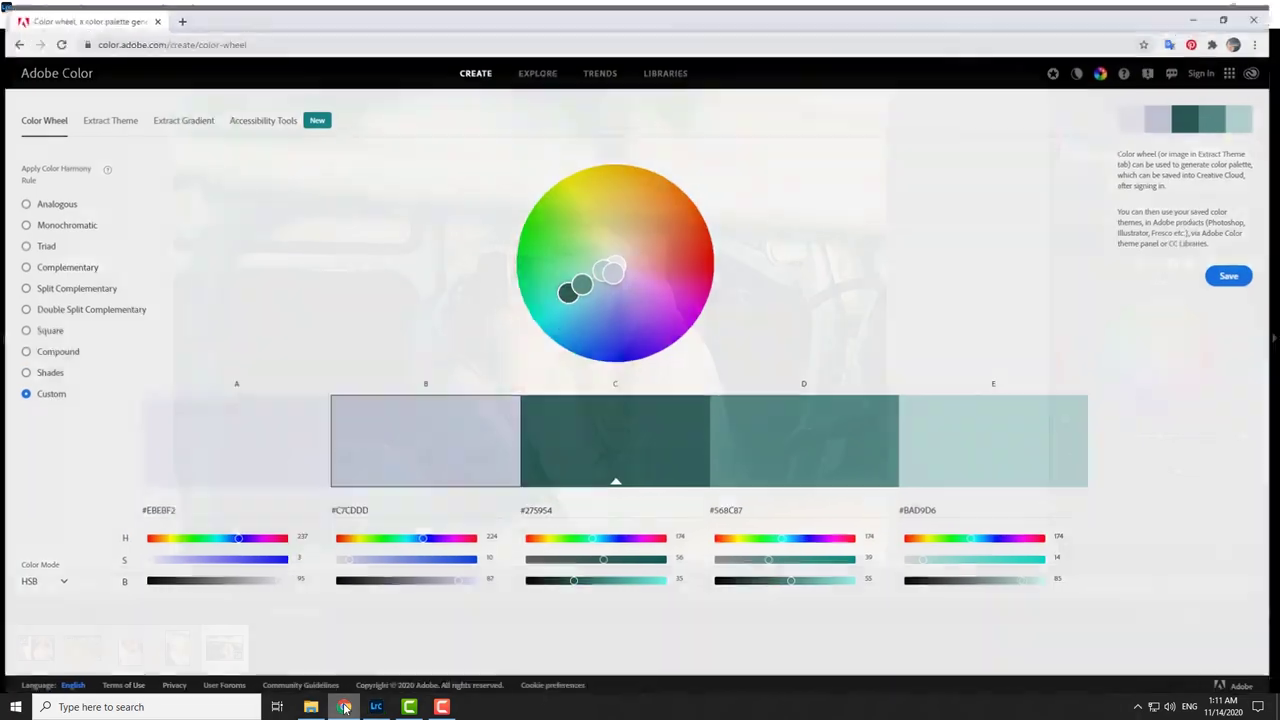
click(311, 707)
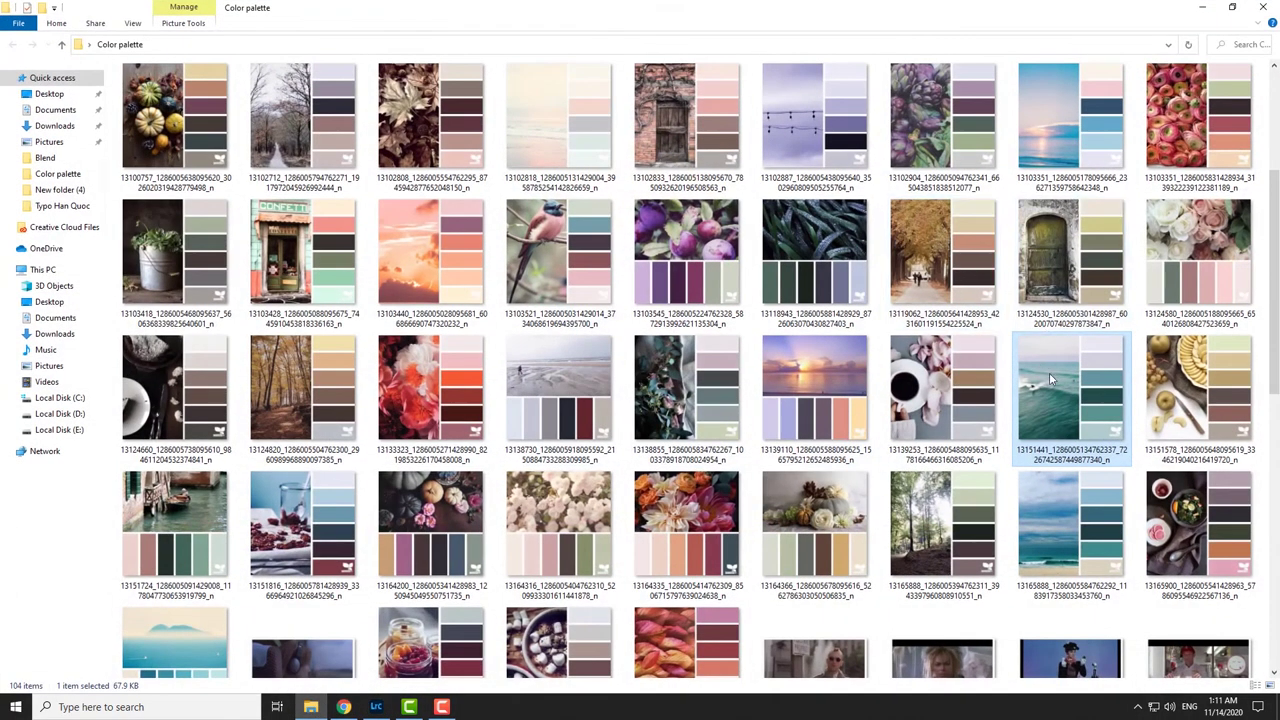
click(376, 707)
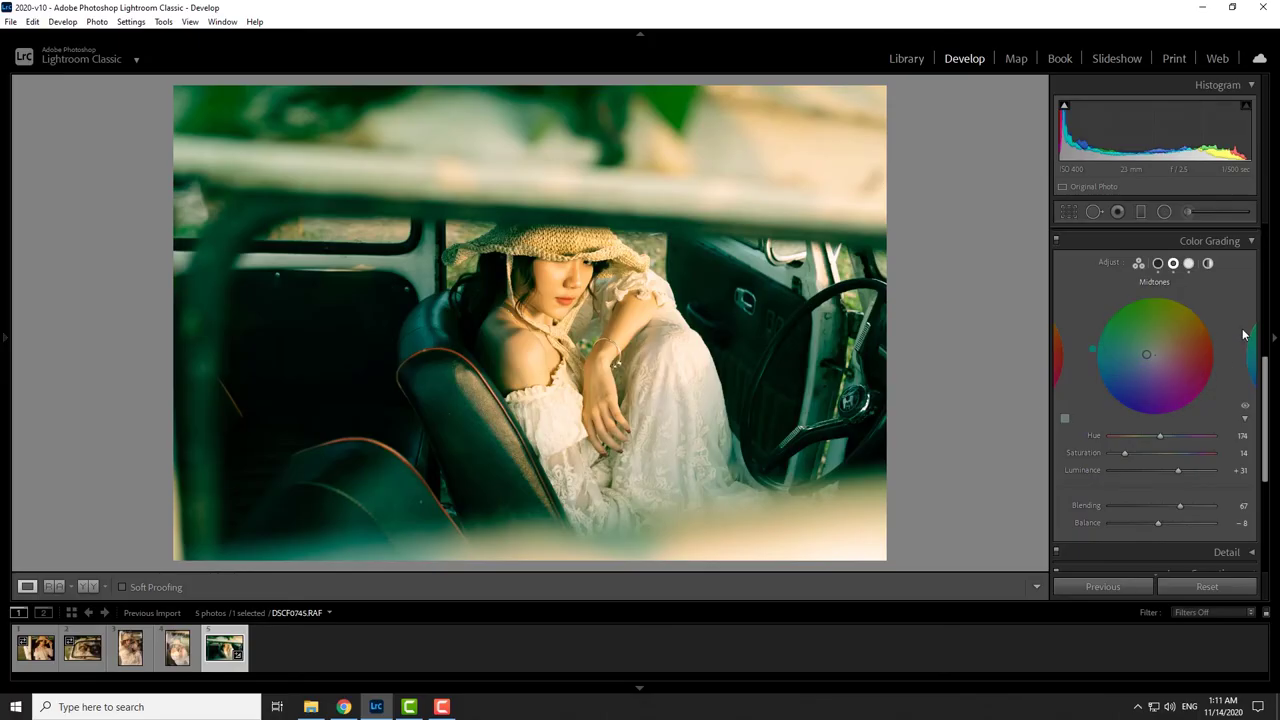
- Set Texture to -17 and Clarity to -13, and warm the white balance Temp
scroll(1244, 335, up, 5)
scroll(1244, 335, up, 5)
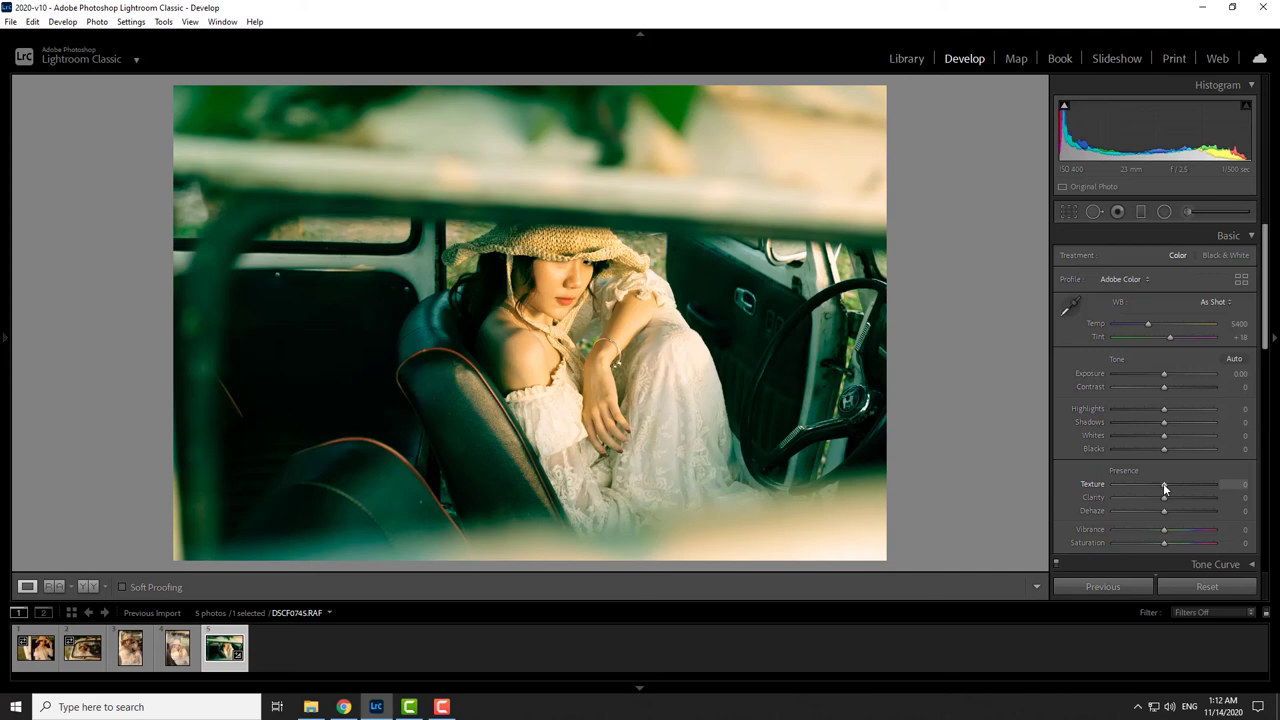
drag(1163, 485, 1155, 485)
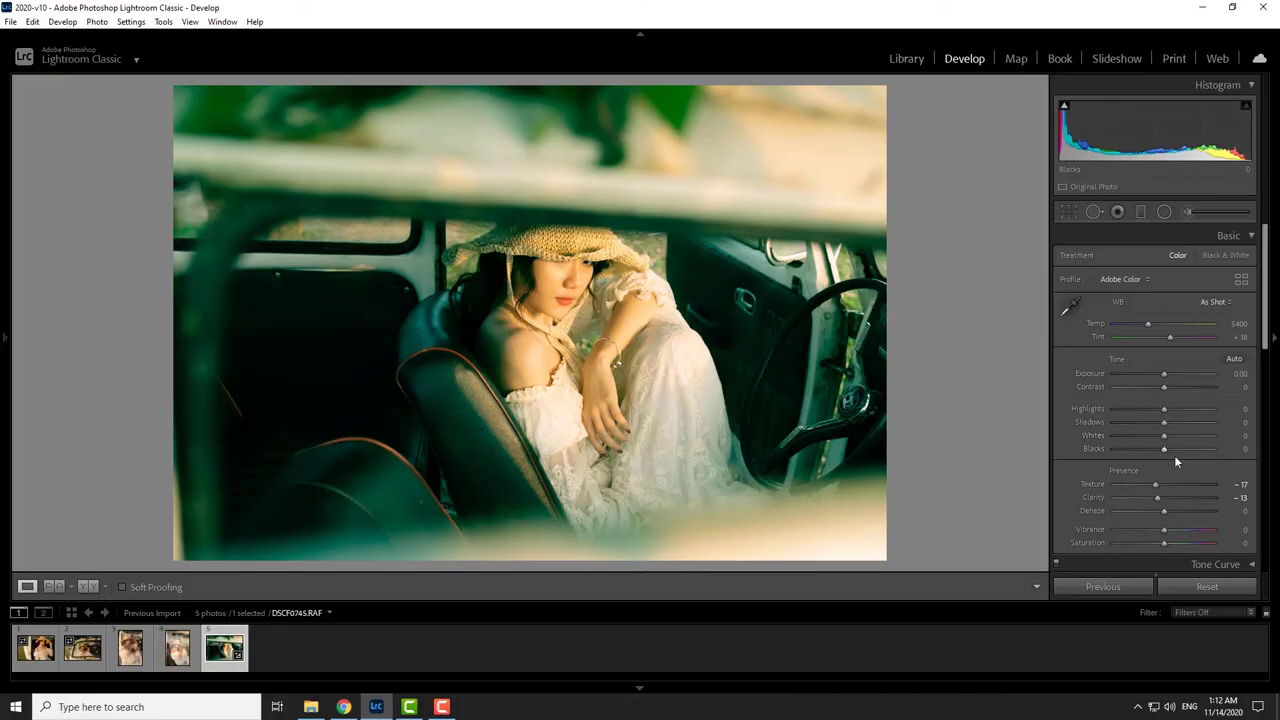
drag(1149, 320, 1152, 321)
scroll(1199, 470, down, 5)
scroll(1199, 470, down, 3)
scroll(1199, 470, down, 3)
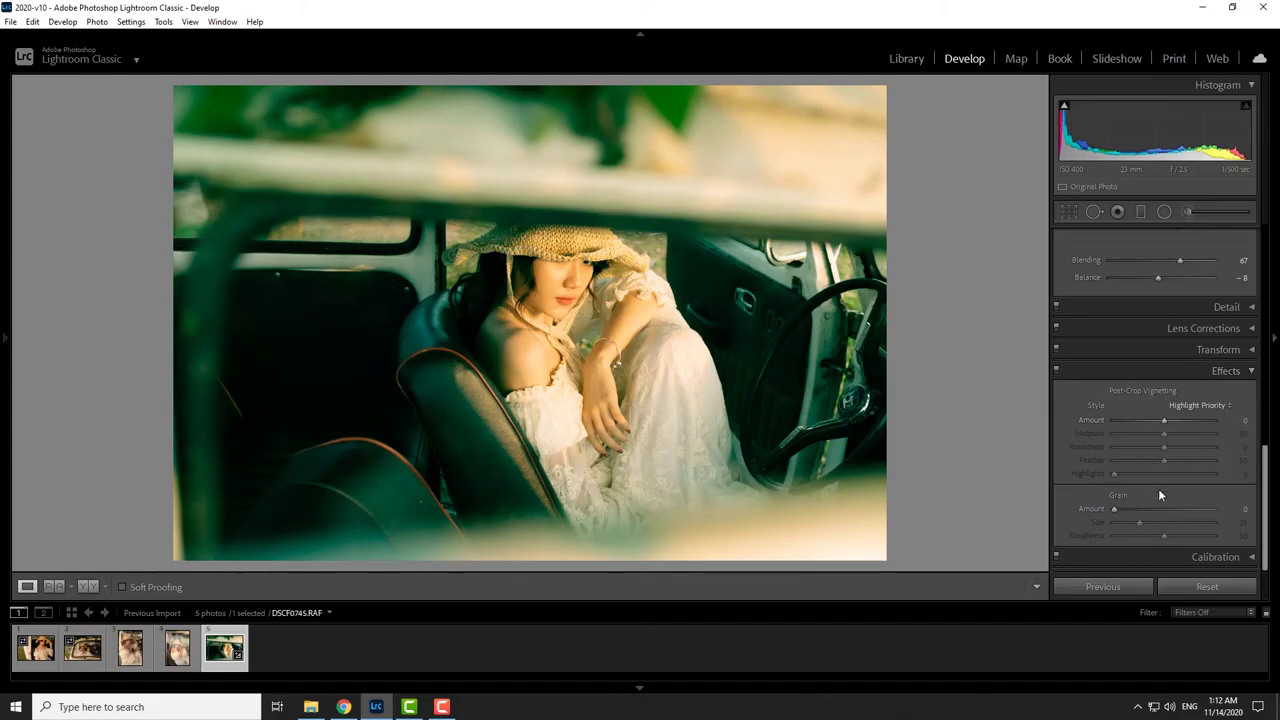
- Add grain at amount 31 and a post-crop vignette of about -30
mouse_move(1114, 509)
mouse_down()
mouse_move(1159, 512)
mouse_move(1139, 523)
mouse_move(1146, 510)
mouse_up()
drag(1163, 420, 1146, 424)
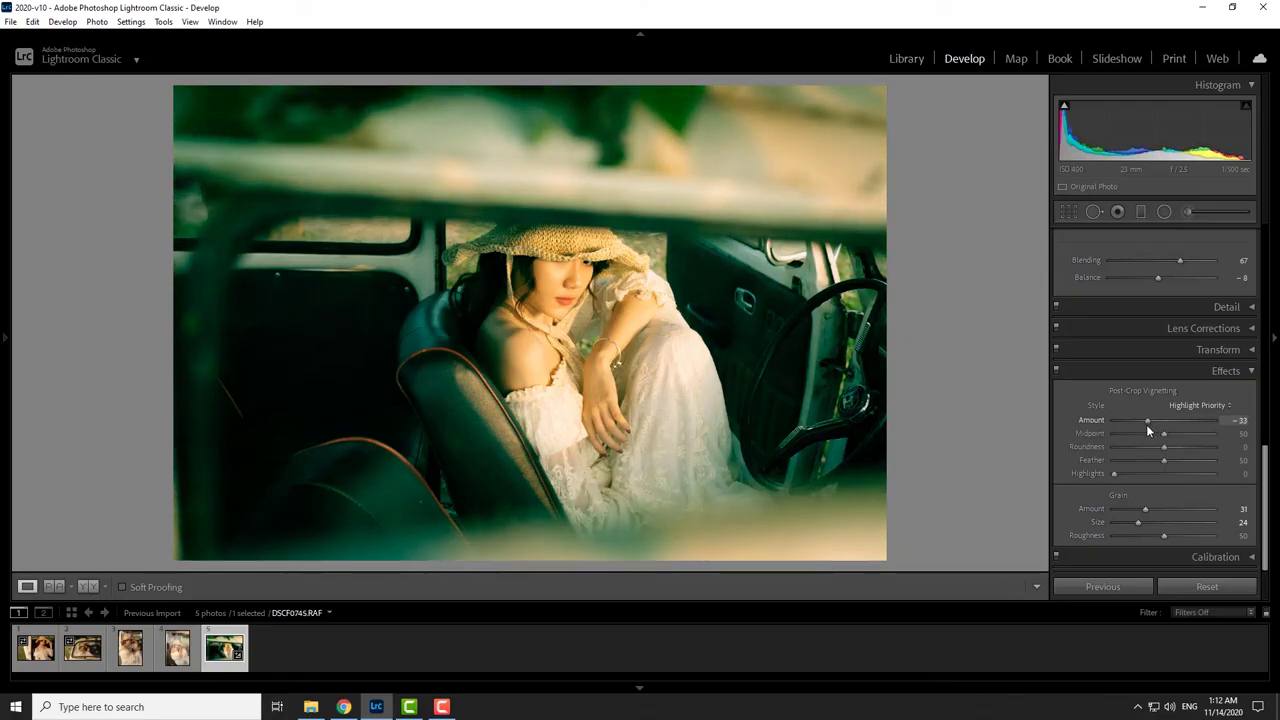
- Lower overall Basic Saturation to -5
scroll(1150, 423, up, 10)
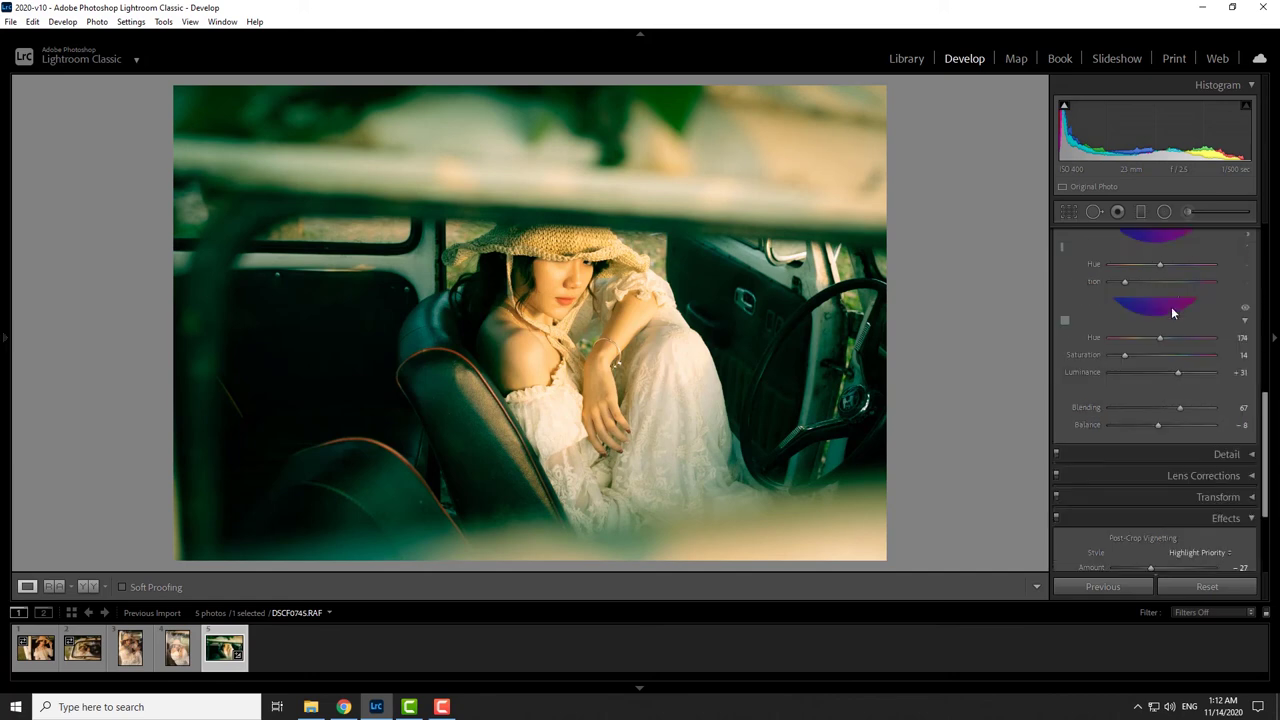
scroll(1191, 296, up, 3)
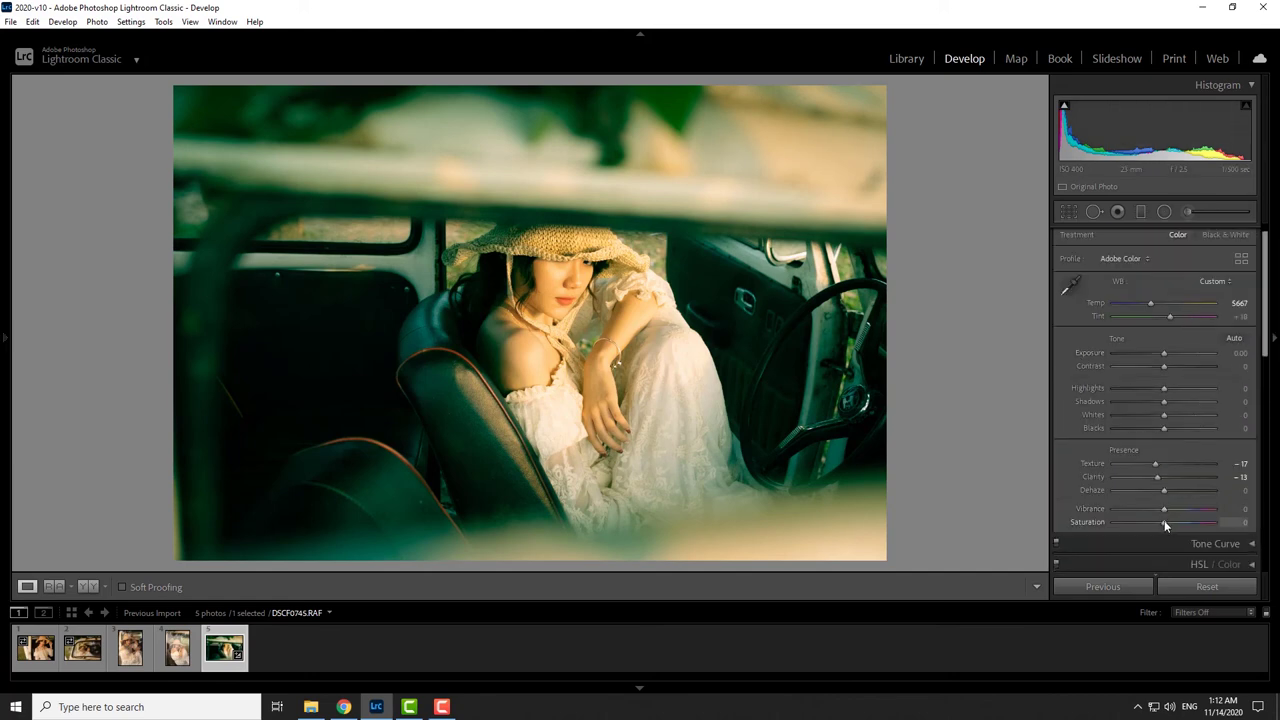
drag(1162, 520, 1160, 521)
- Raise Orange saturation to +4 in the HSL All view, then zoom to check the face
click(1230, 564)
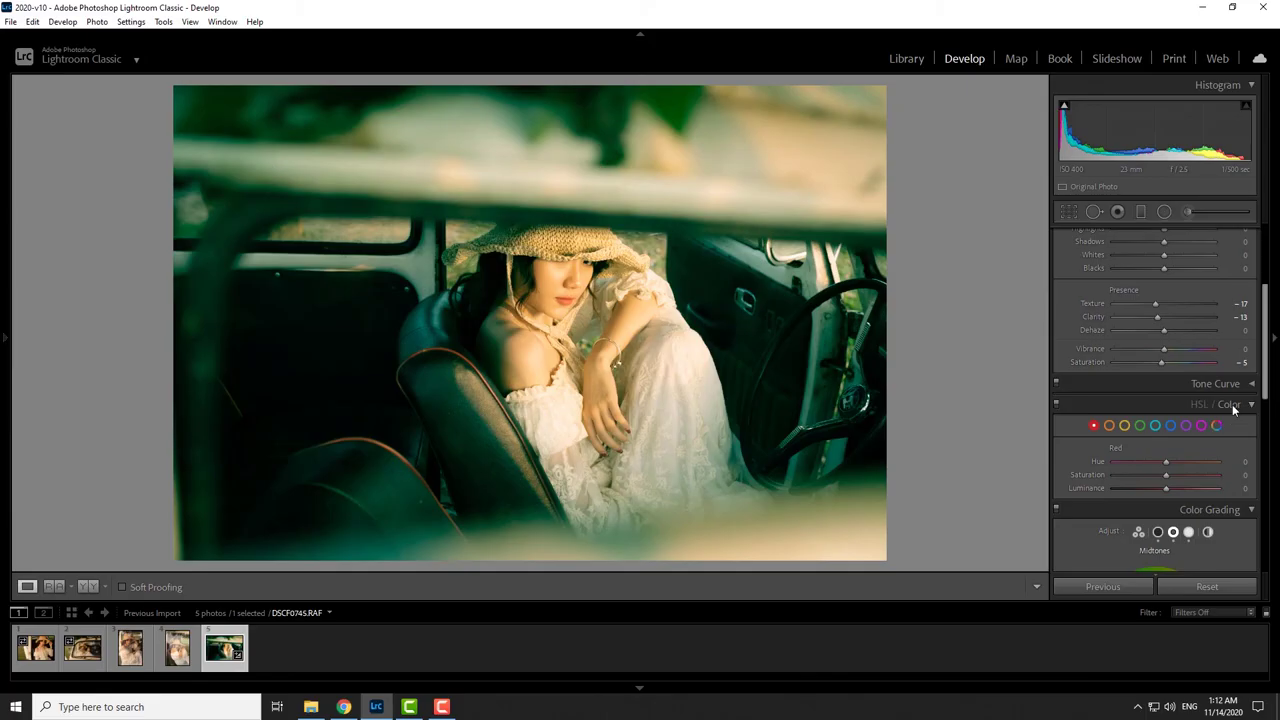
scroll(1231, 400, down, 2)
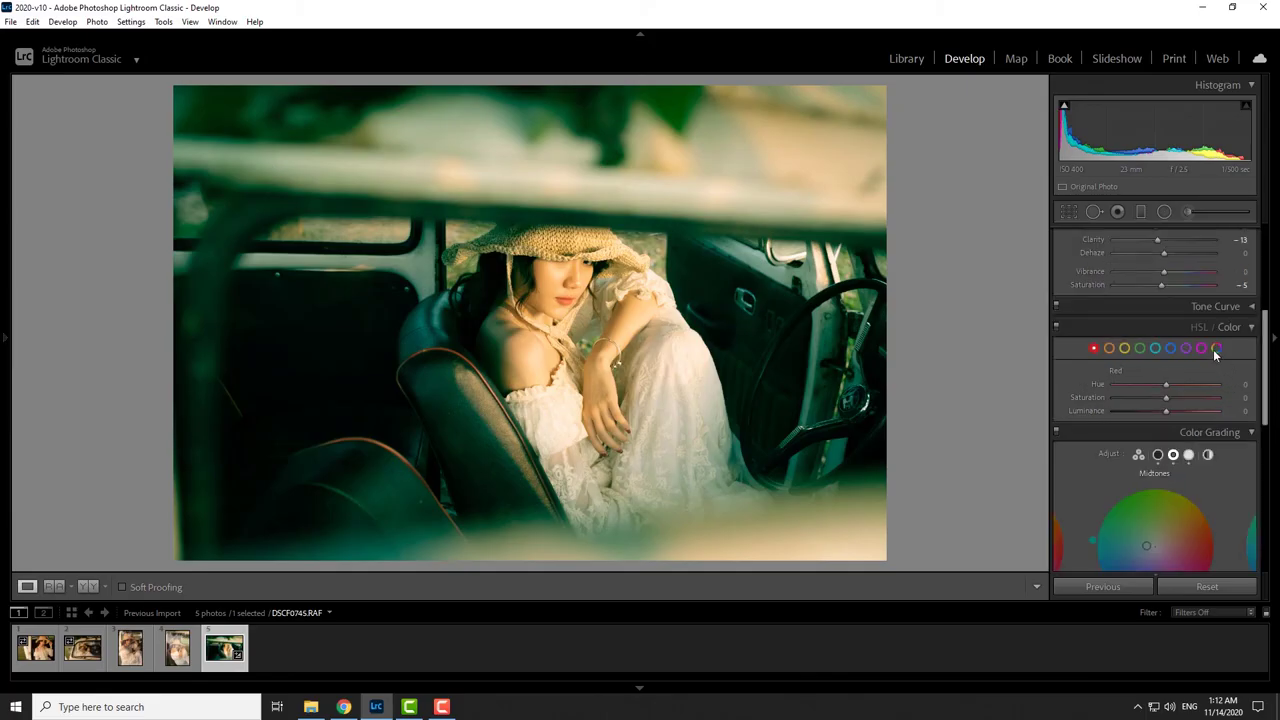
click(1216, 348)
scroll(1192, 436, down, 2)
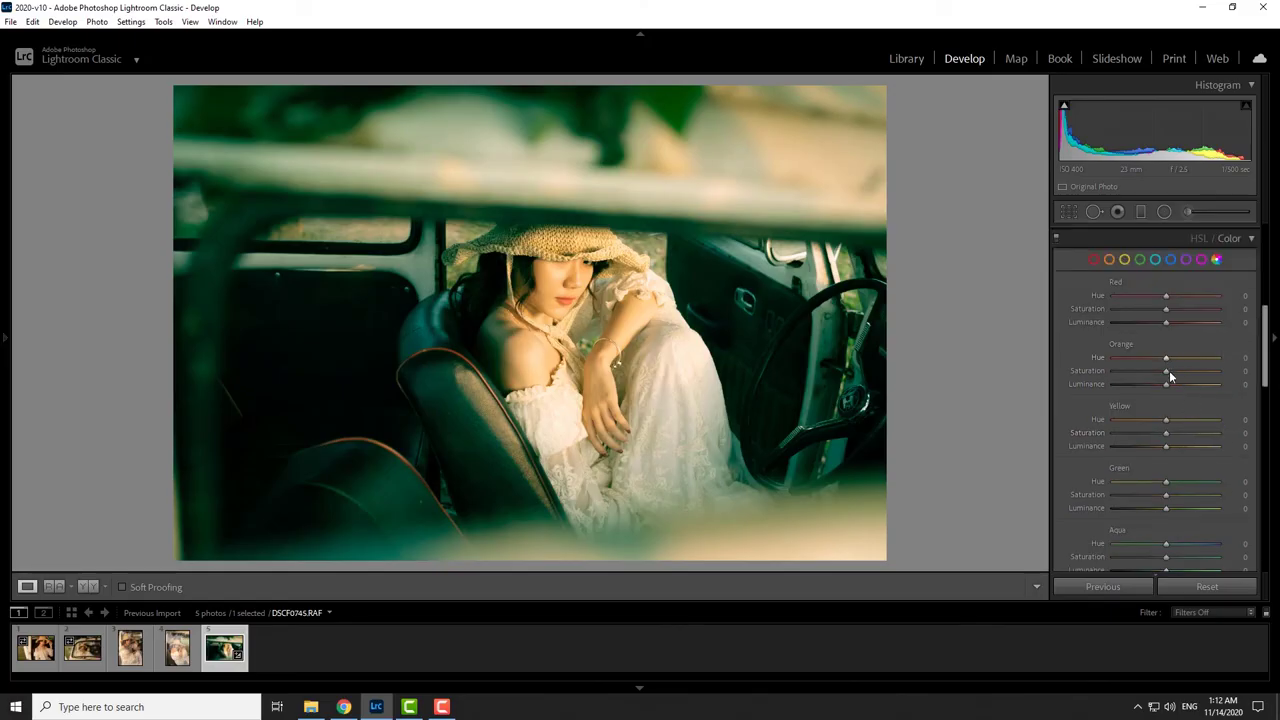
drag(1169, 371, 1170, 370)
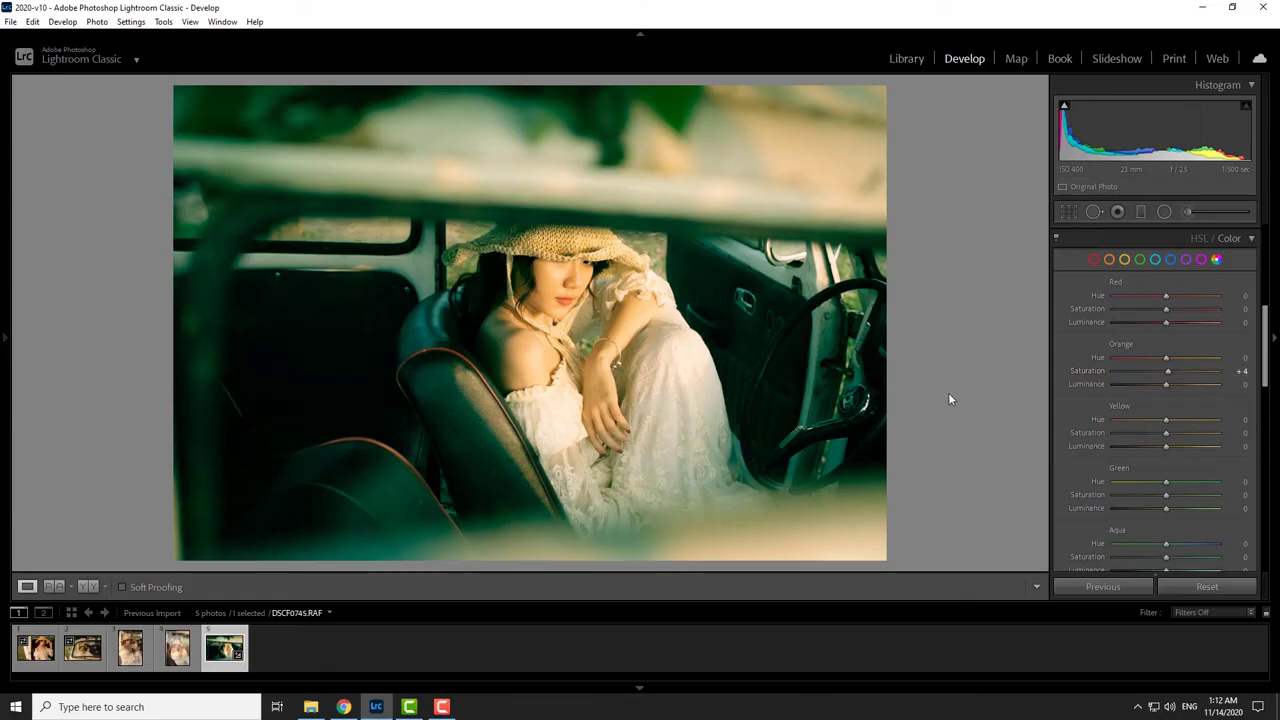
click(544, 291)
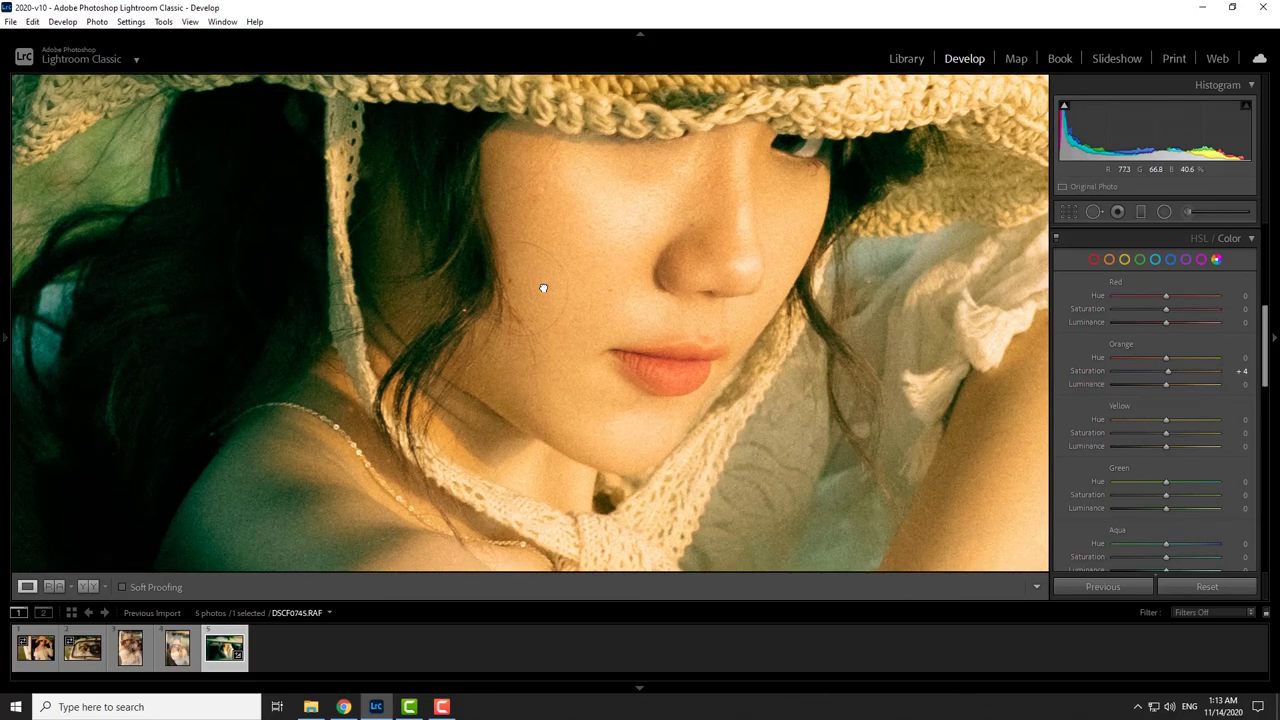
click(543, 288)
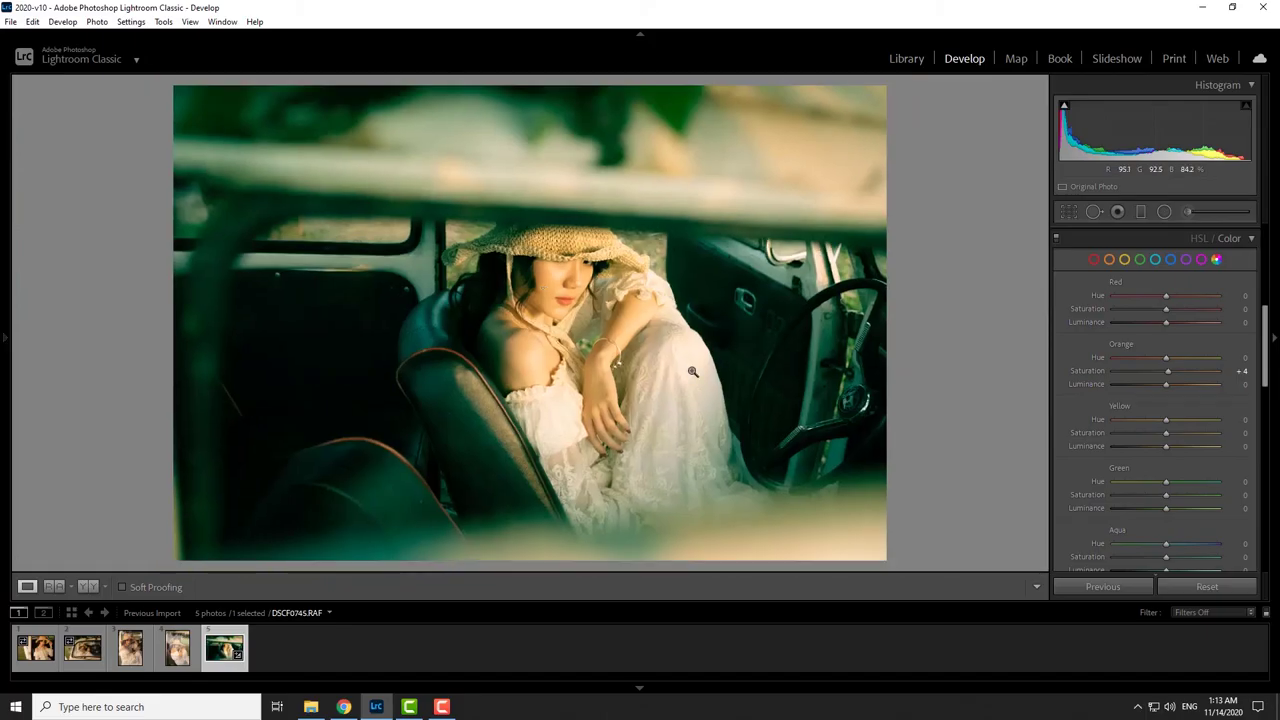